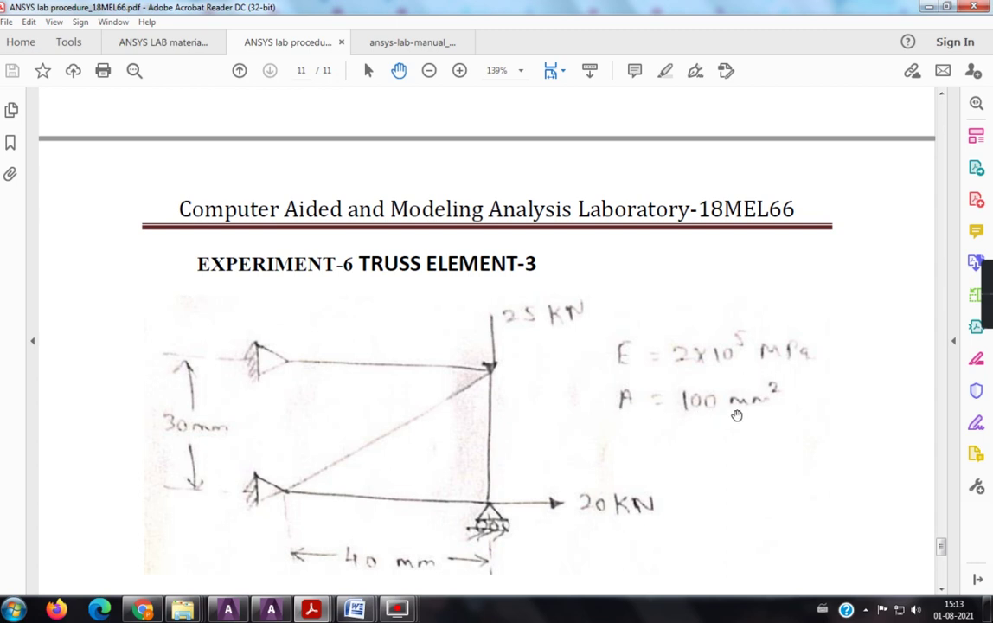
- Set the ANSYS preferences to show structural analysis only
click(270, 610)
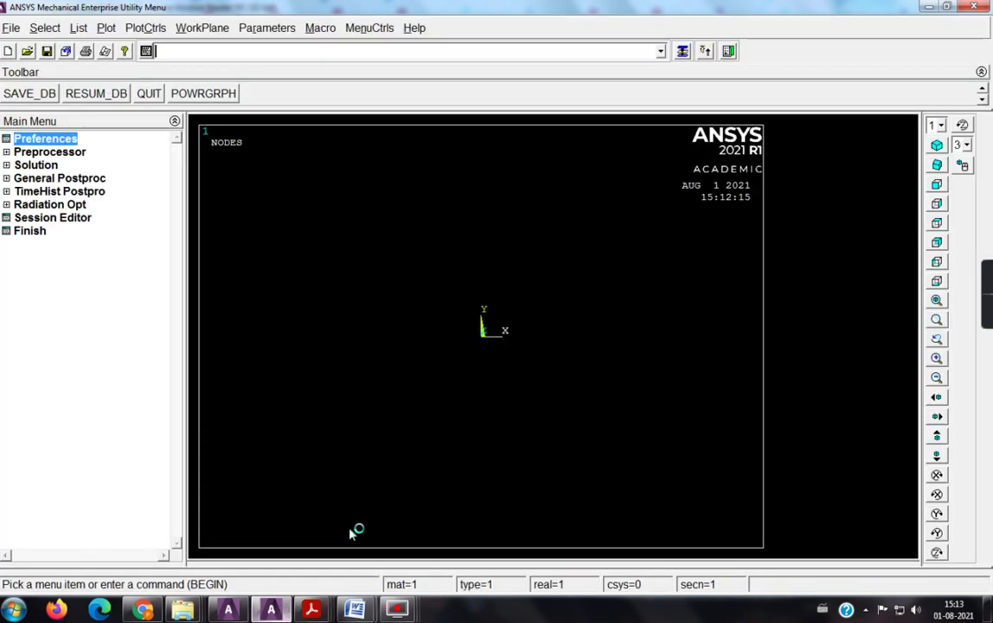
click(56, 140)
click(600, 257)
click(396, 394)
- Add element type 1 as the LINK180 3D finite-strain link
click(83, 153)
click(81, 166)
click(88, 177)
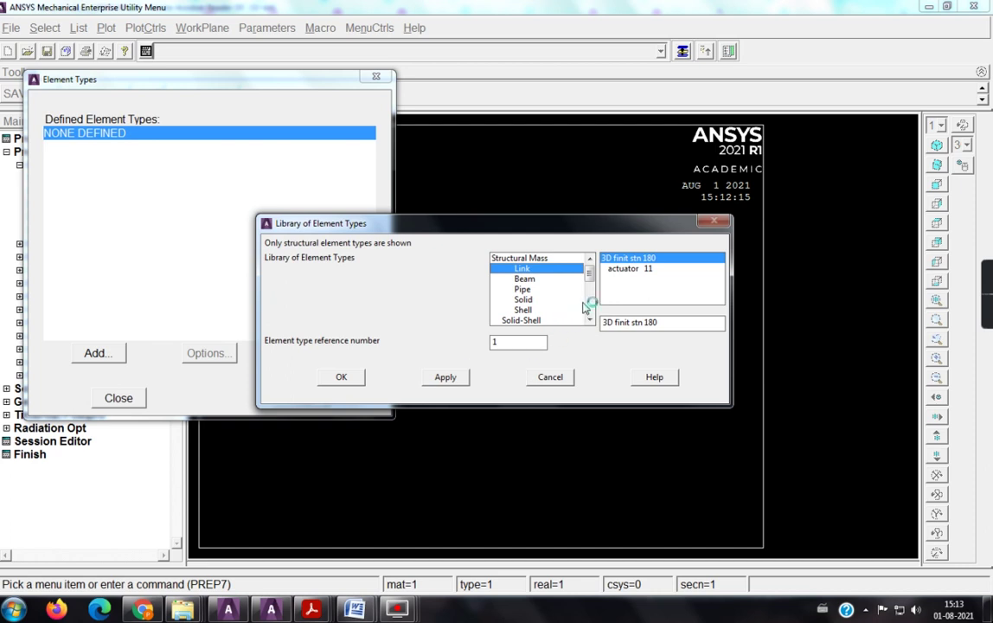
click(342, 376)
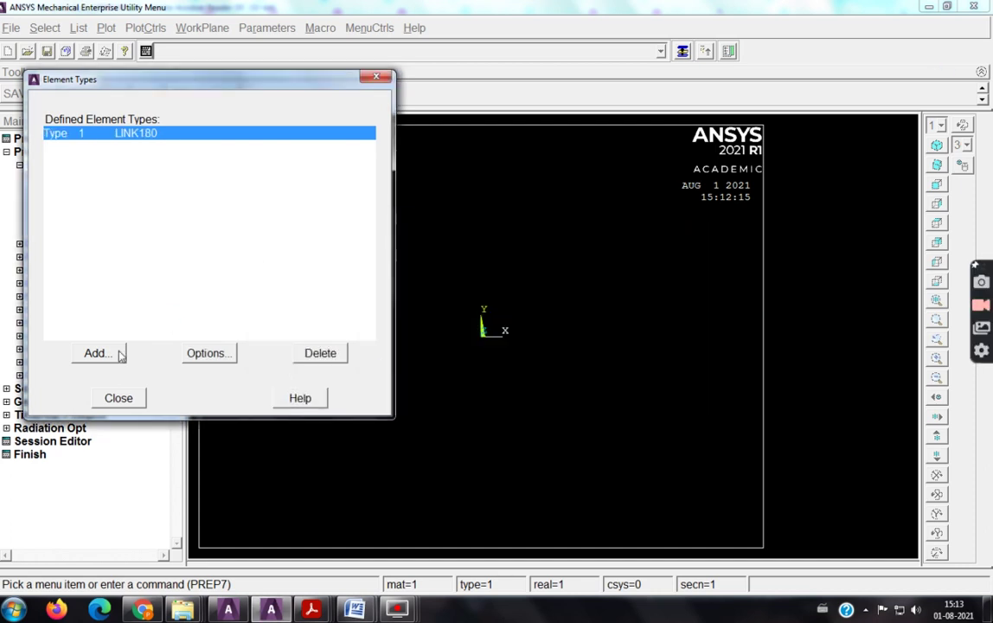
click(121, 398)
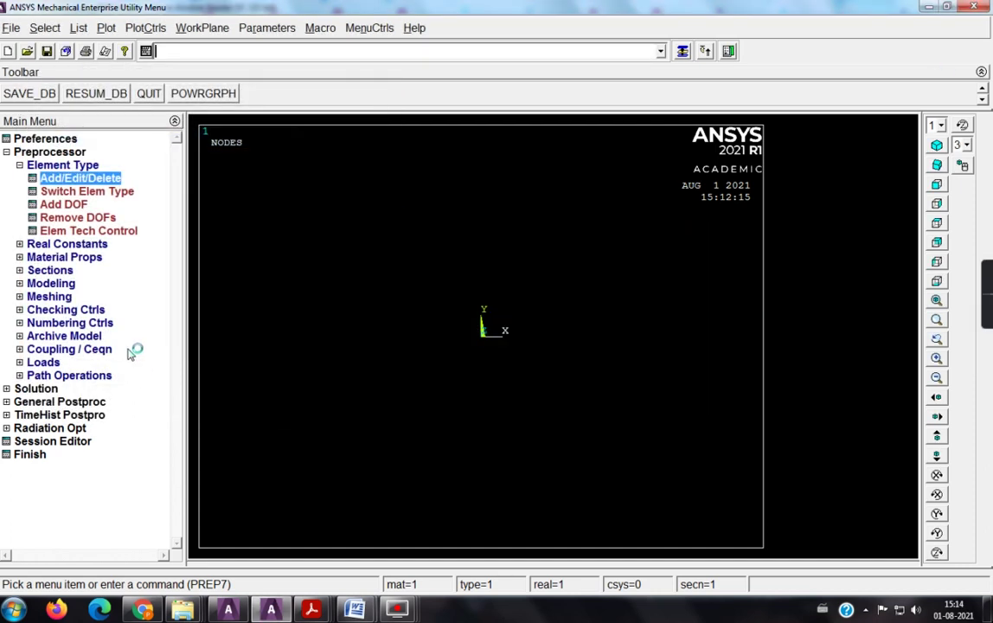
- Open the Structural > Linear > Elastic > Isotropic properties for material model 1
click(74, 257)
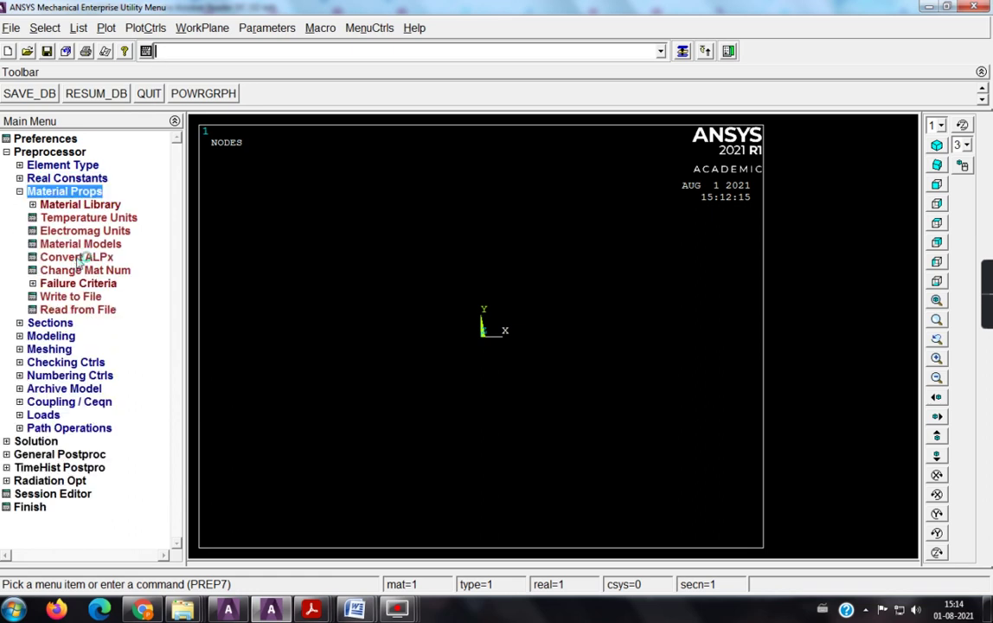
click(80, 245)
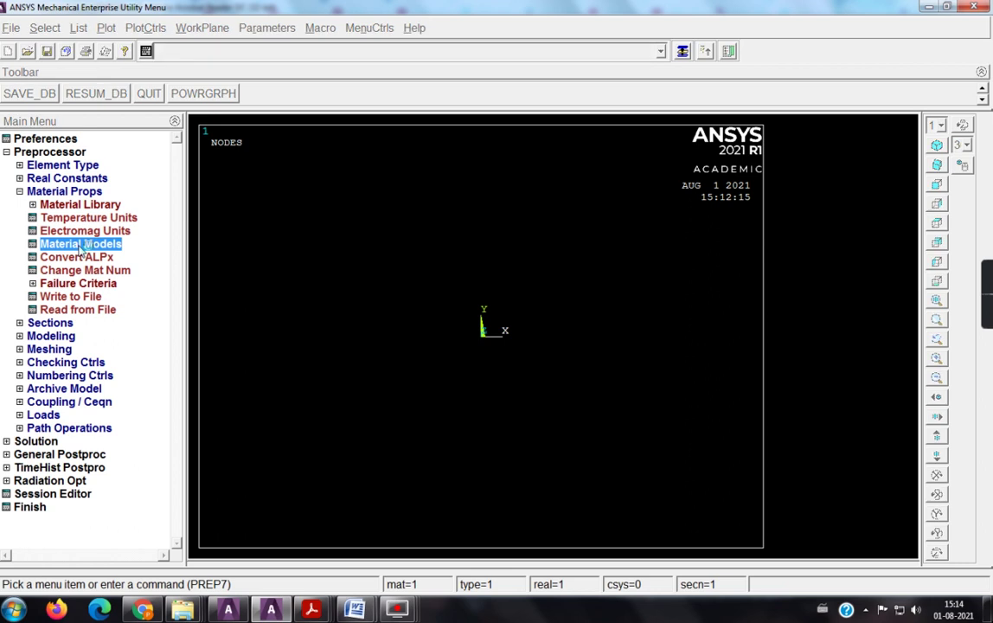
double_click(512, 283)
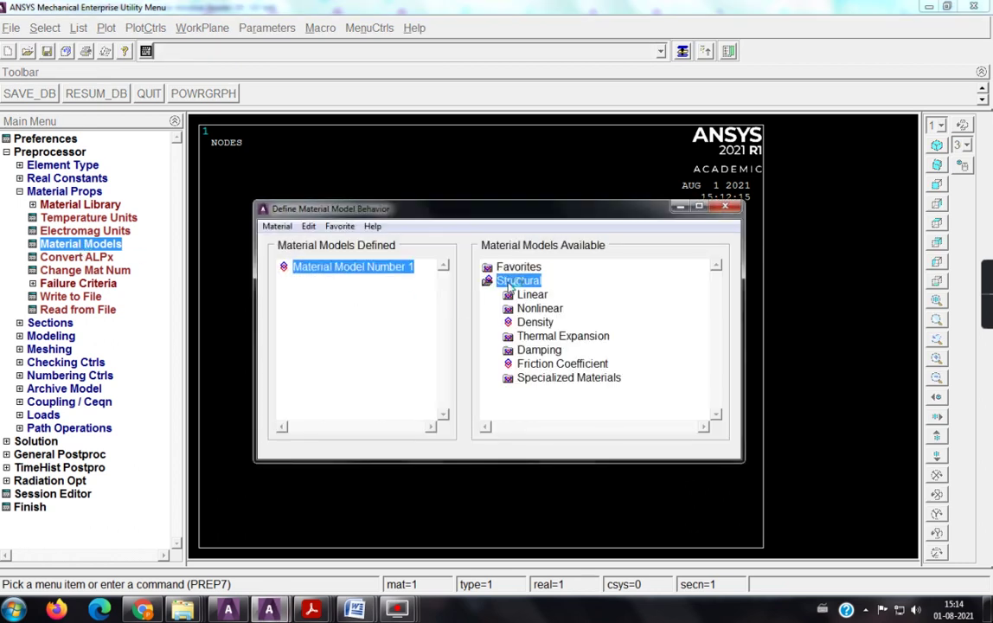
double_click(528, 295)
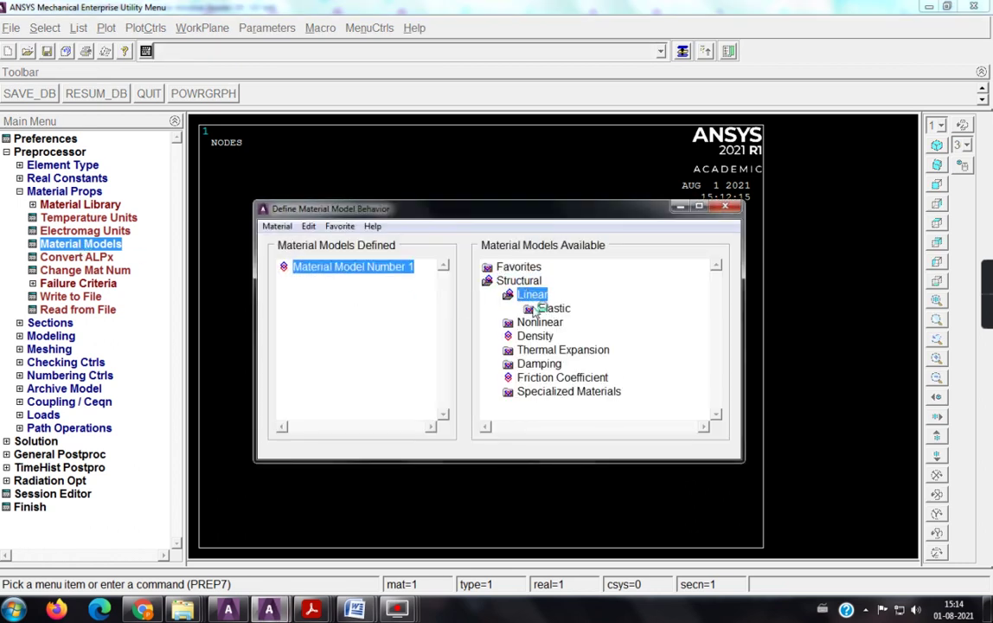
double_click(554, 309)
double_click(557, 322)
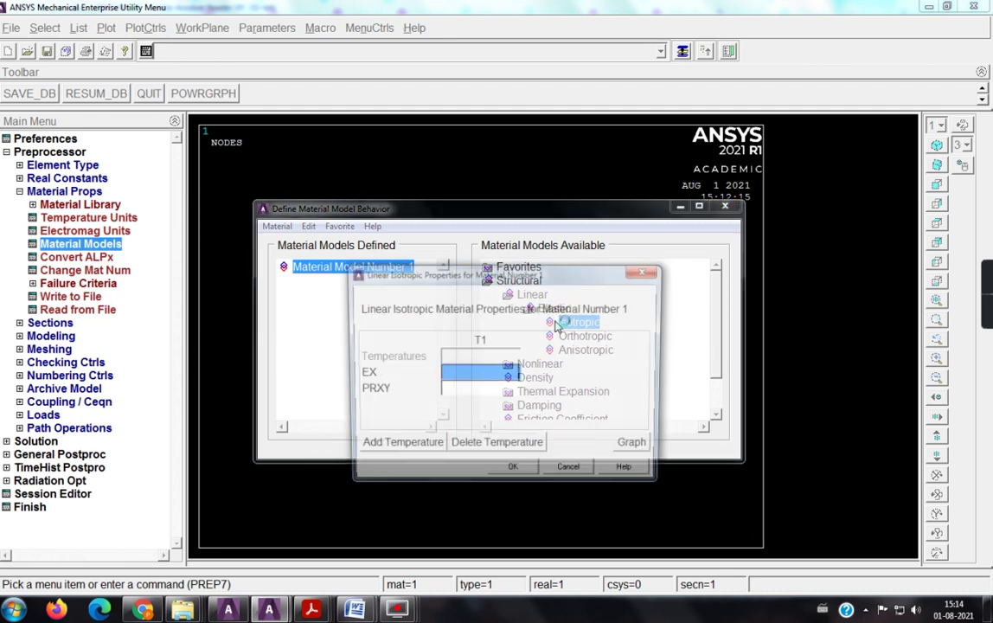
- Enter EX 2E5 and PRXY 0.3, then exit the material models window
text(2E5)
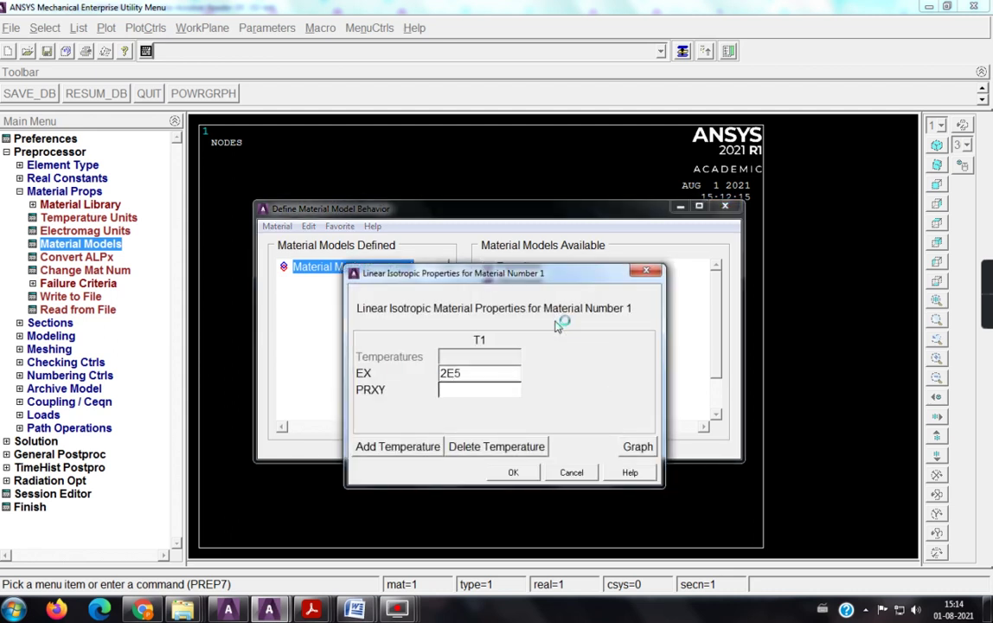
key(Tab)
text(0)
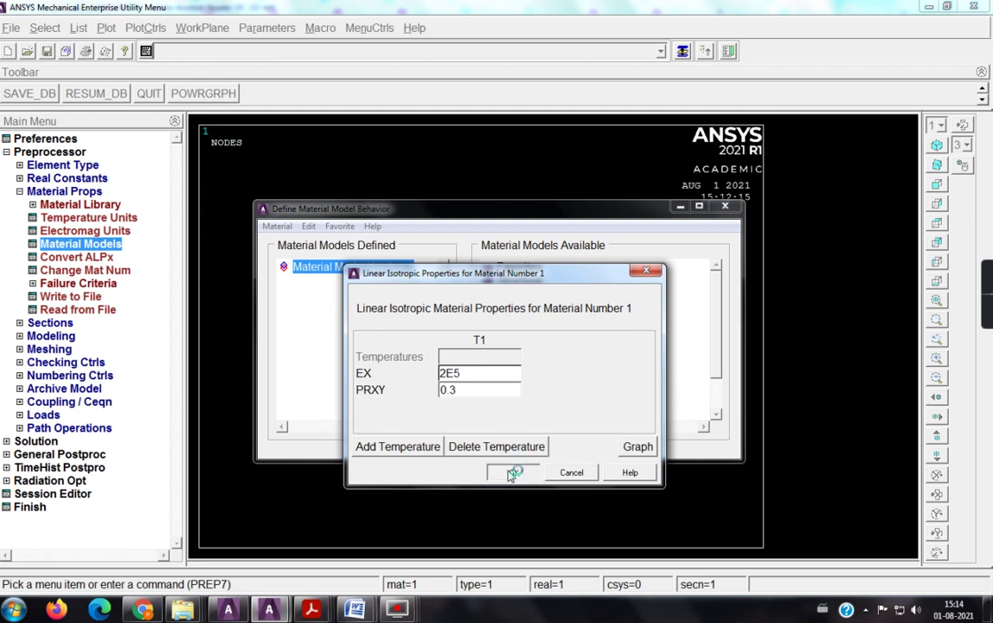
click(513, 472)
click(277, 225)
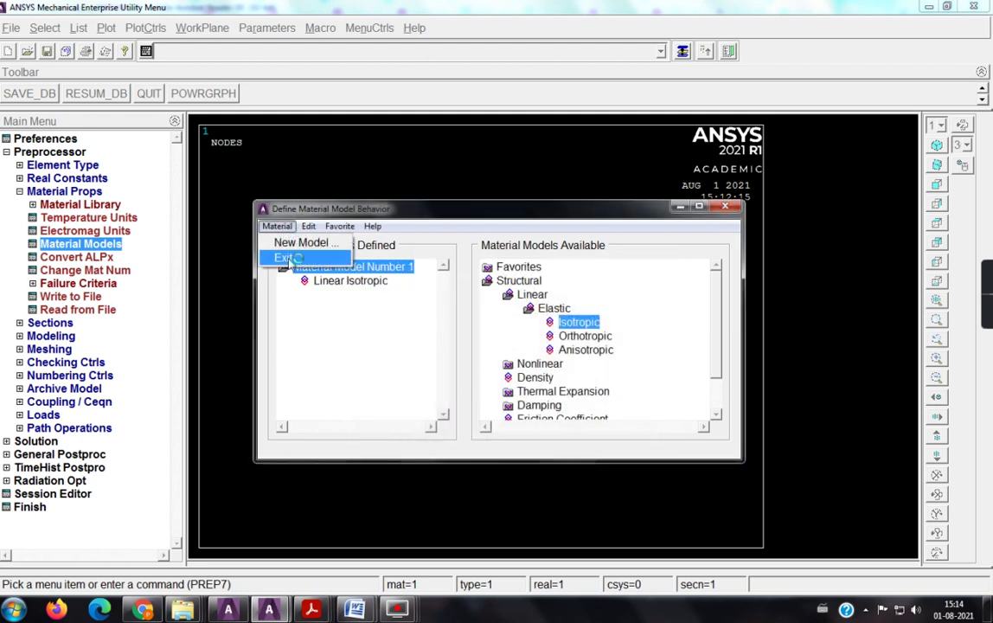
click(282, 260)
click(39, 322)
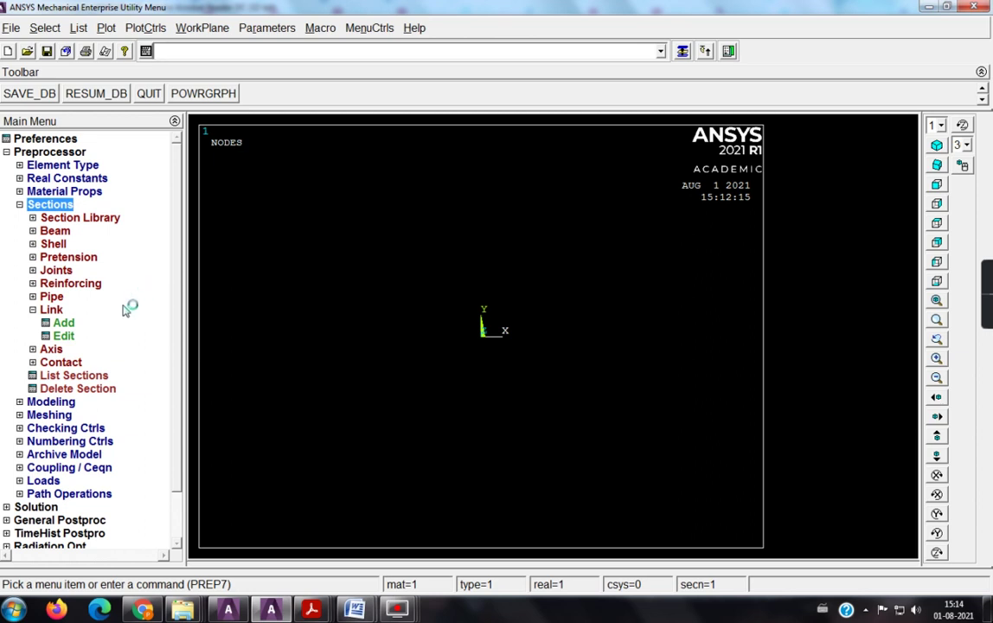
- Add a link section with ID 1, checking the lab PDF along the way
click(41, 312)
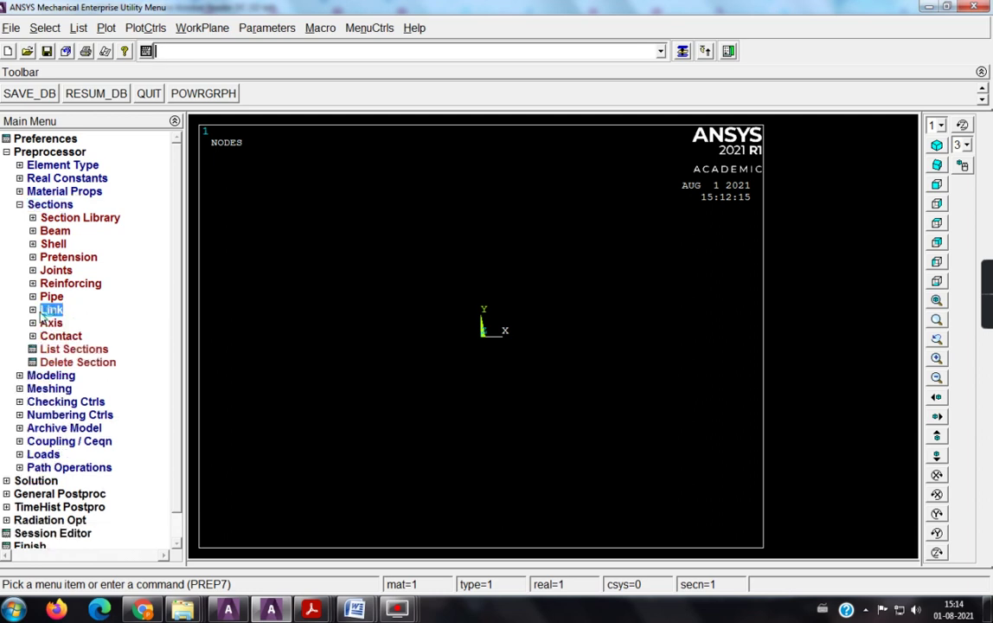
click(41, 312)
click(64, 322)
click(610, 295)
text(1)
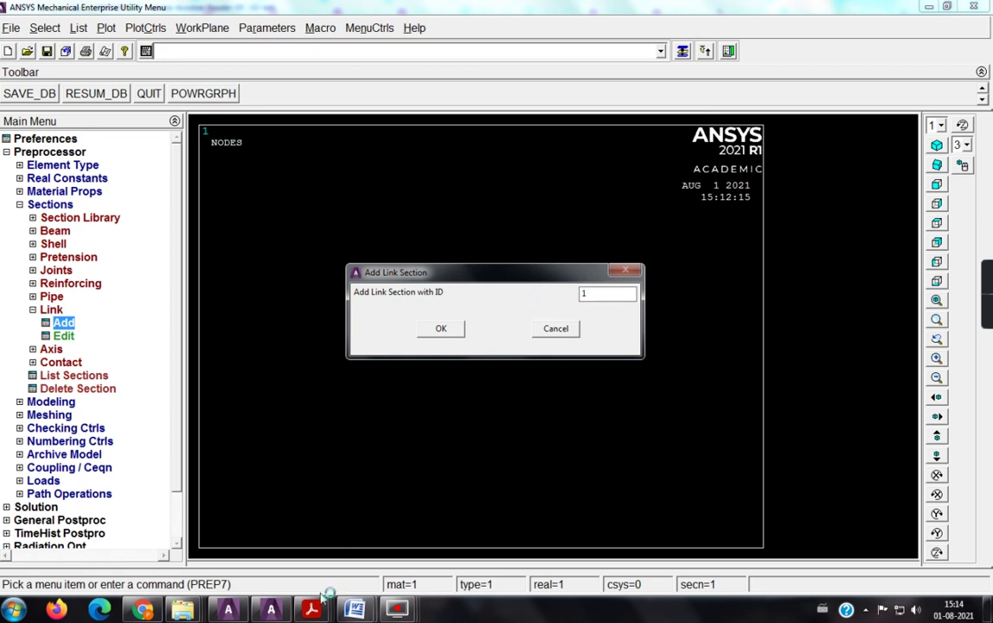
mouse_move(311, 609)
click(316, 566)
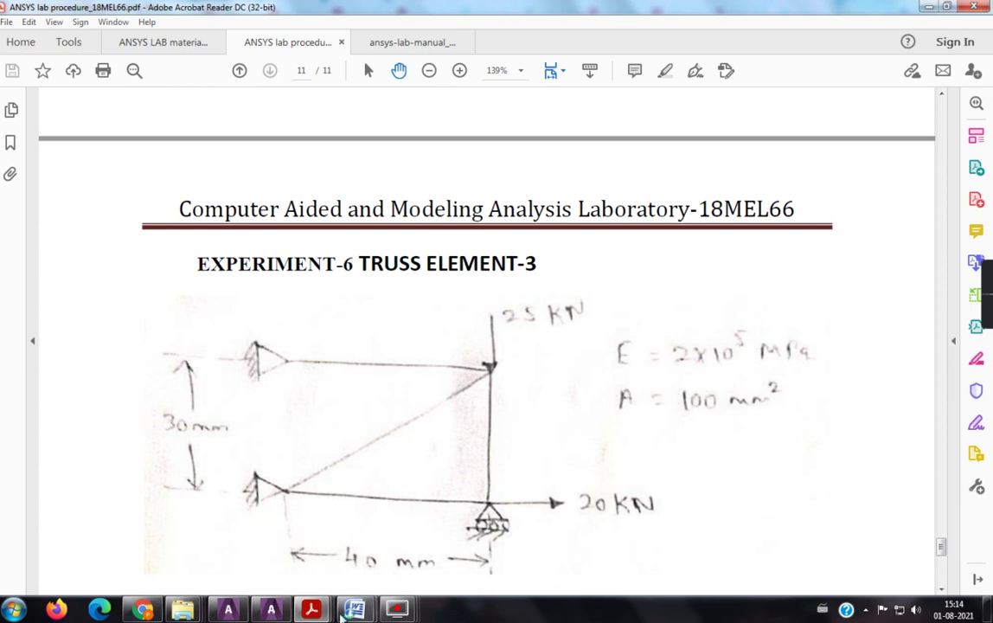
mouse_move(312, 609)
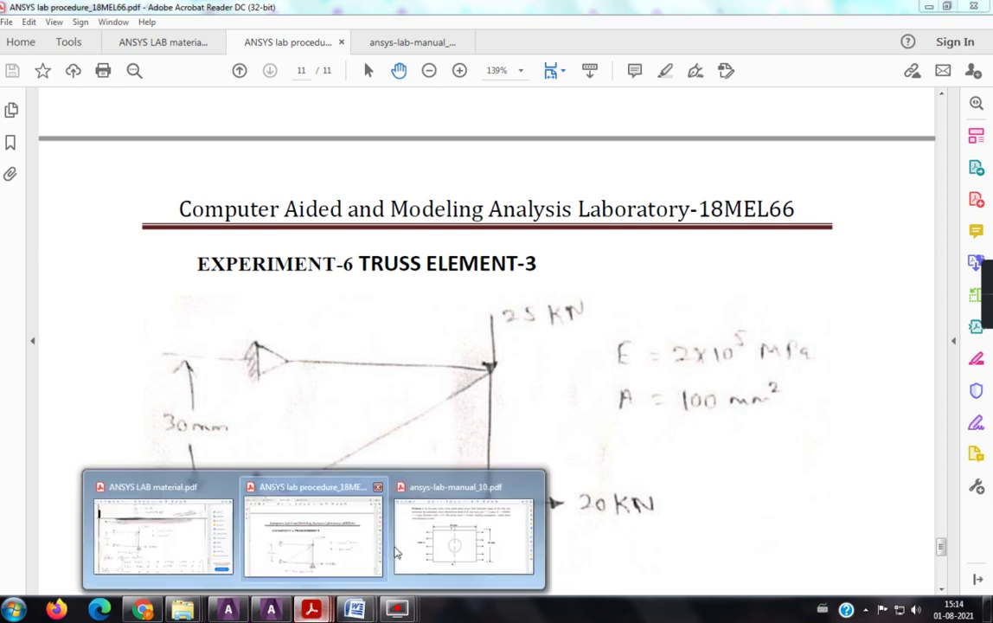
click(271, 609)
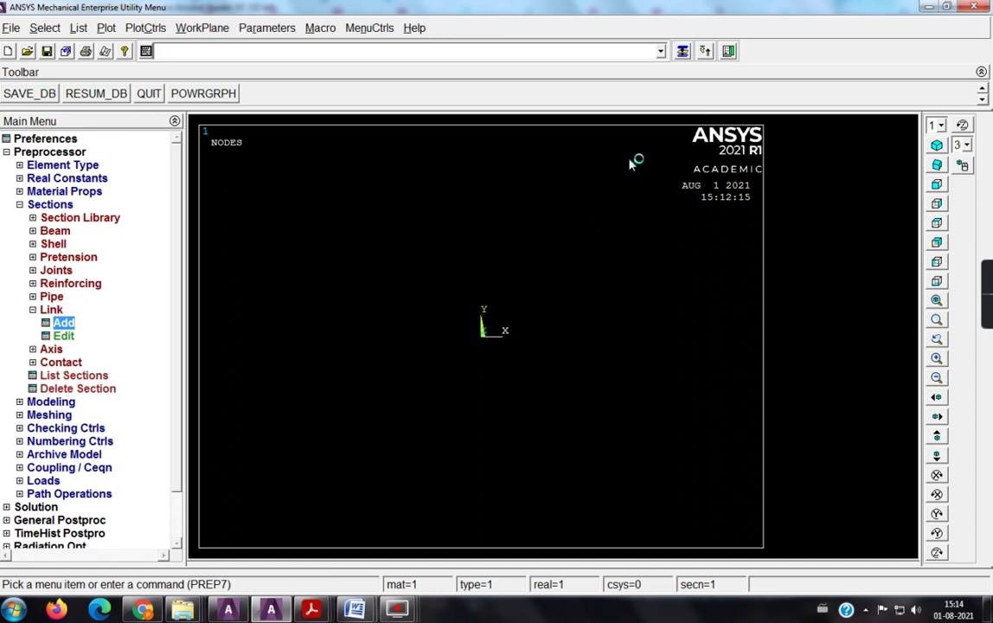
click(439, 328)
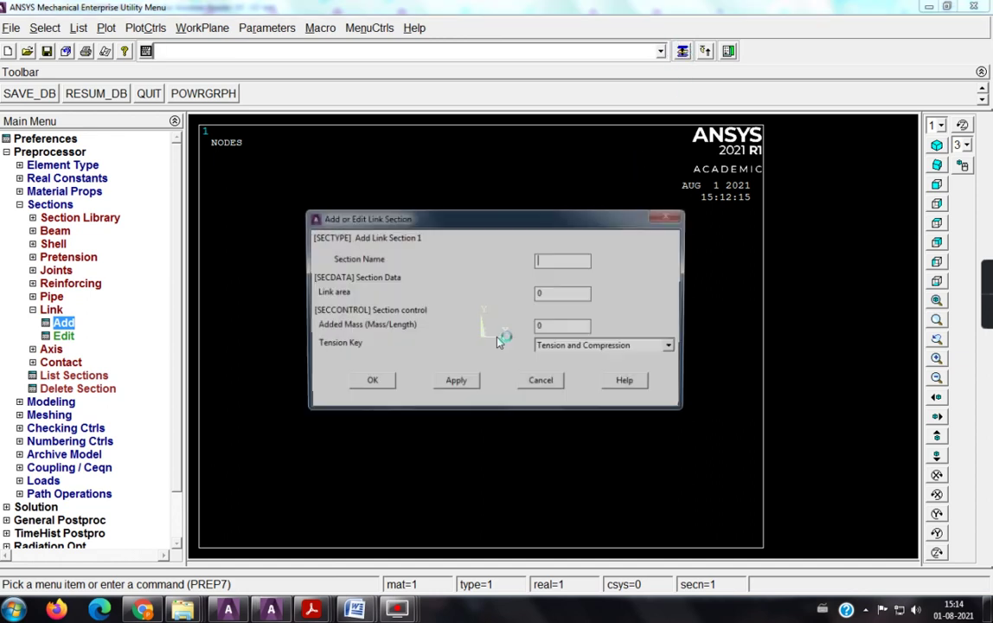
- Give link section 1 a cross-sectional area of 100
text(100)
click(368, 382)
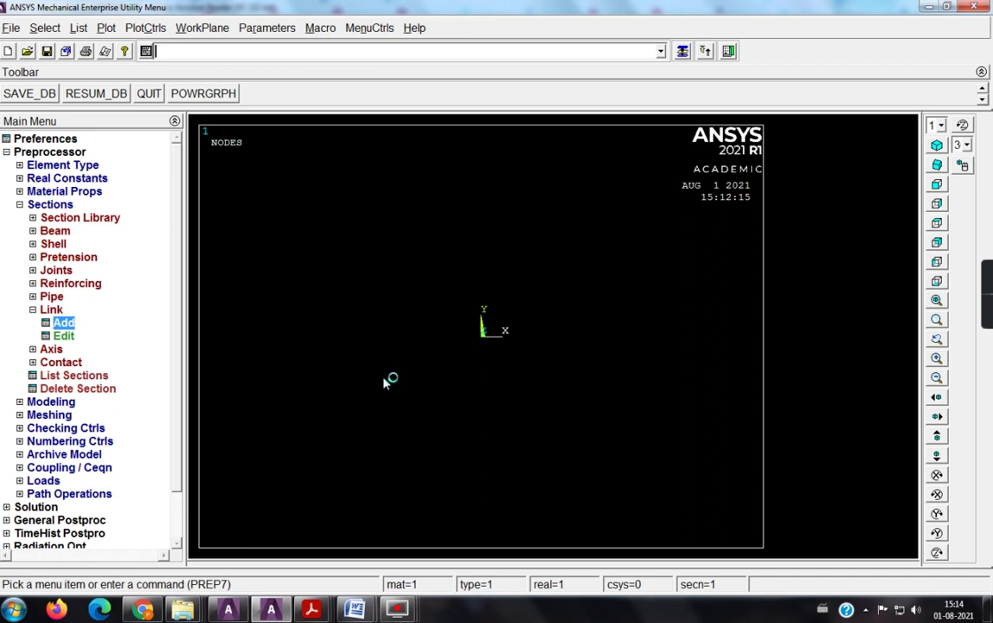
click(61, 402)
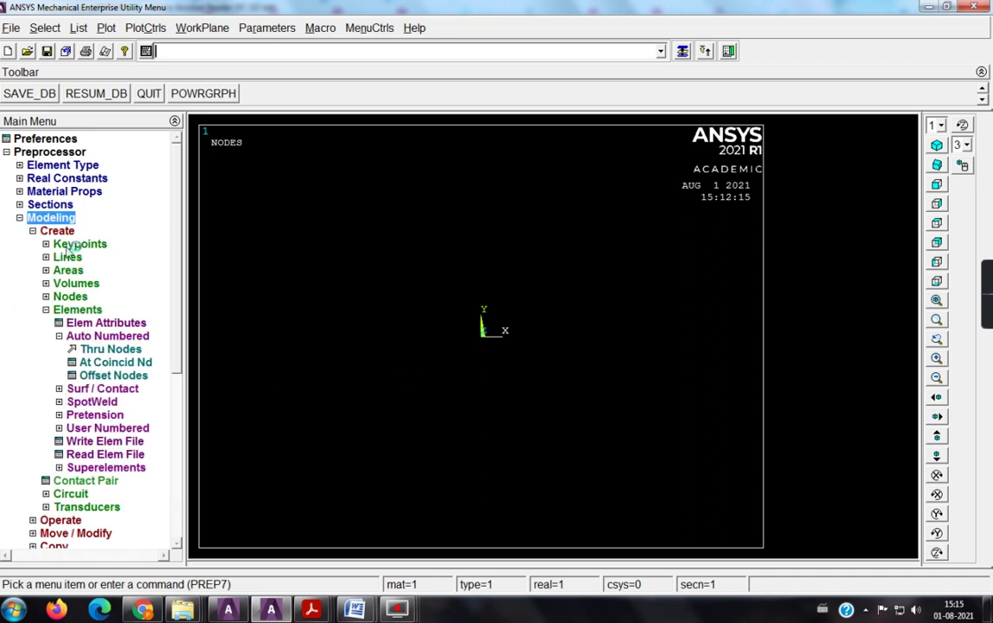
- Show the Experiment-6 truss sketch with its 30 mm height and 40 mm span
mouse_move(317, 595)
click(307, 540)
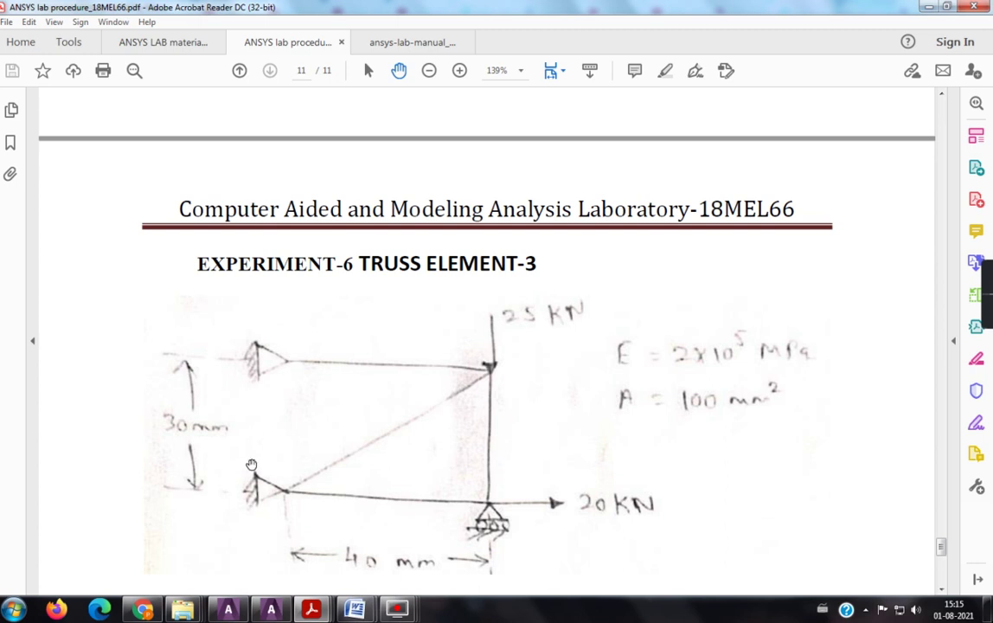
- Create node 1 at the origin in the active coordinate system
click(271, 610)
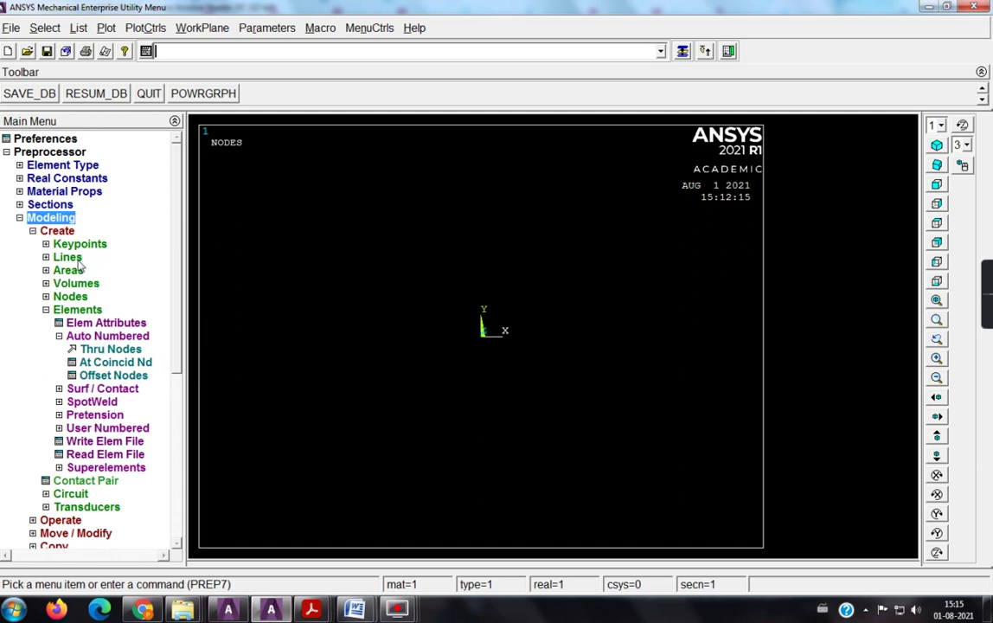
click(73, 296)
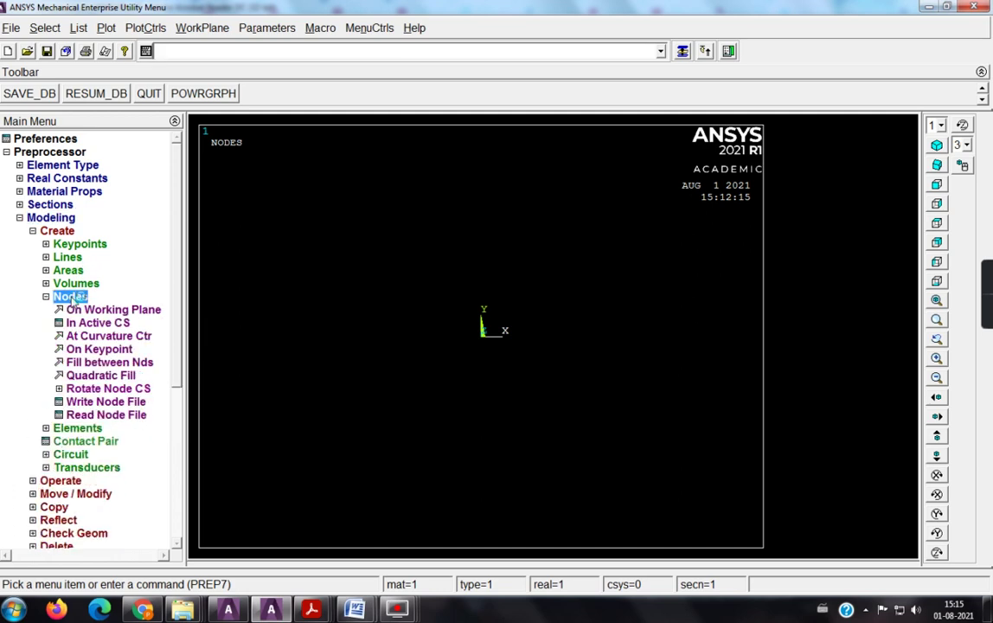
click(97, 323)
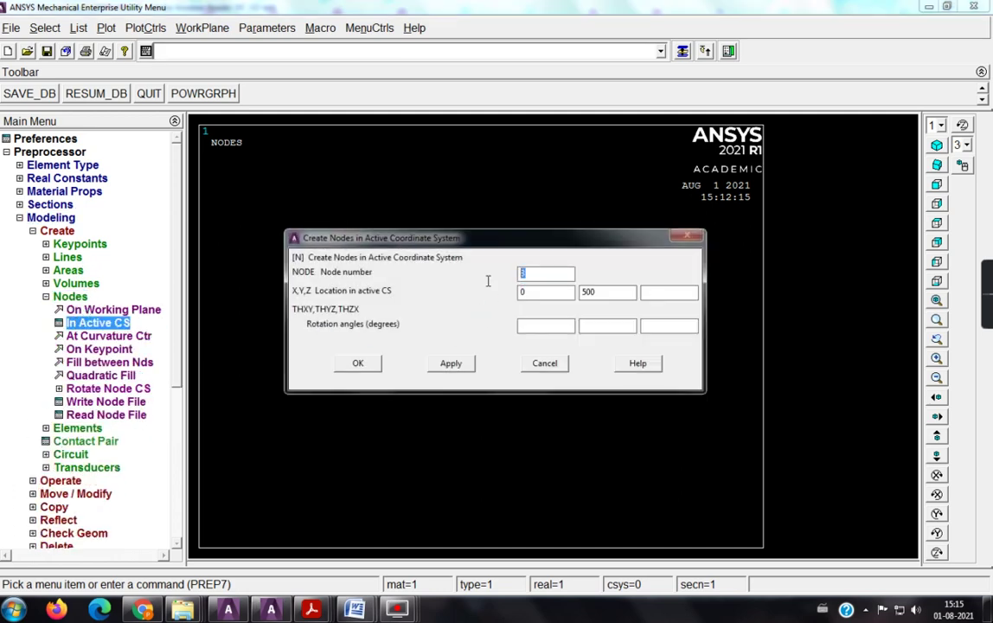
double_click(596, 290)
text(0)
click(446, 364)
- Create nodes 2, 3 and 4 at (40,0), (40,30) and (0,30)
key(Tab)
text(40)
click(450, 361)
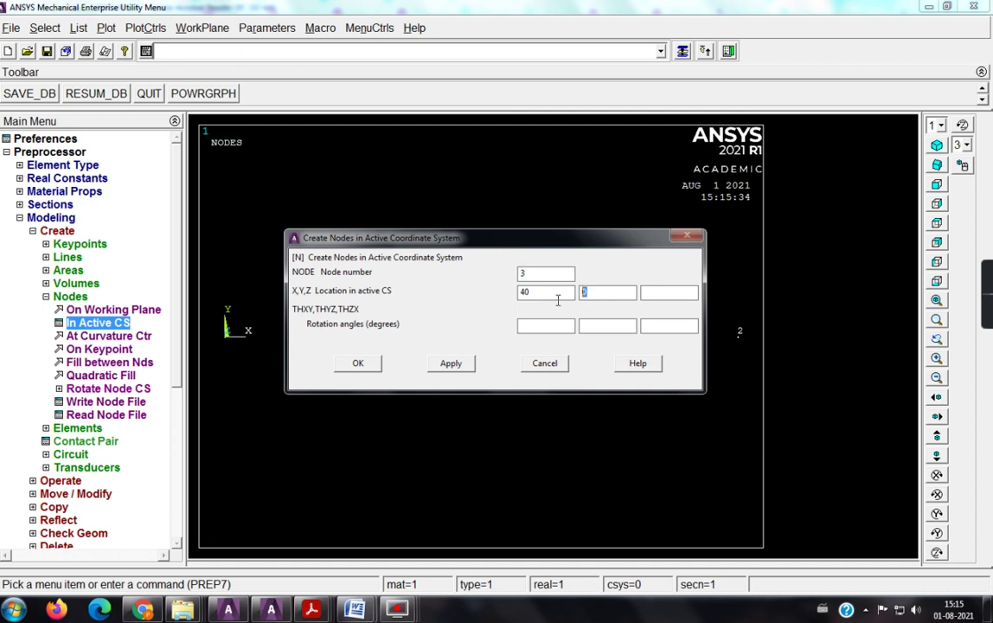
text(30)
click(451, 363)
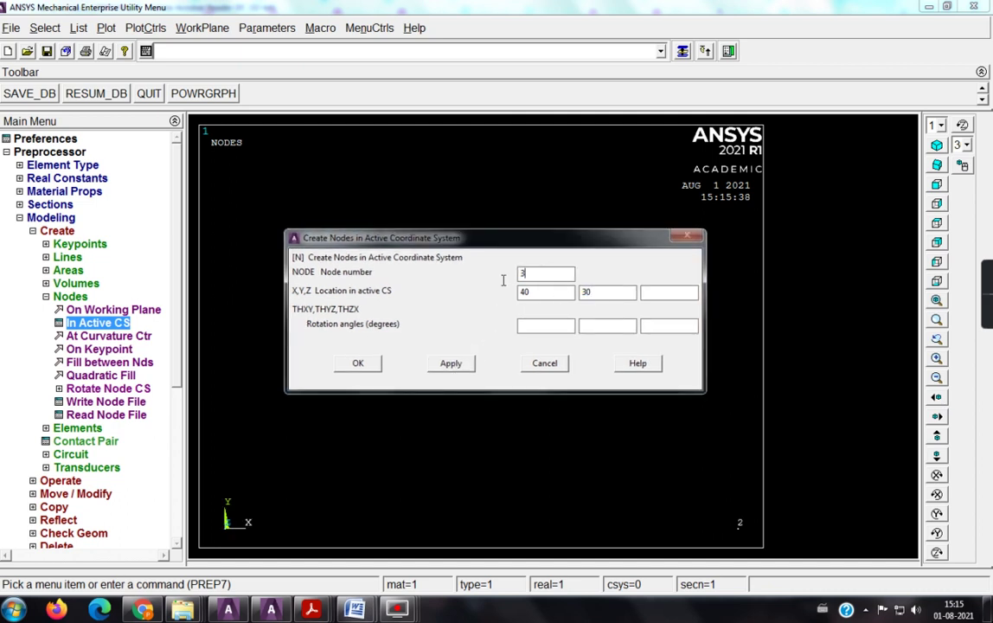
text(4)
click(514, 294)
click(357, 362)
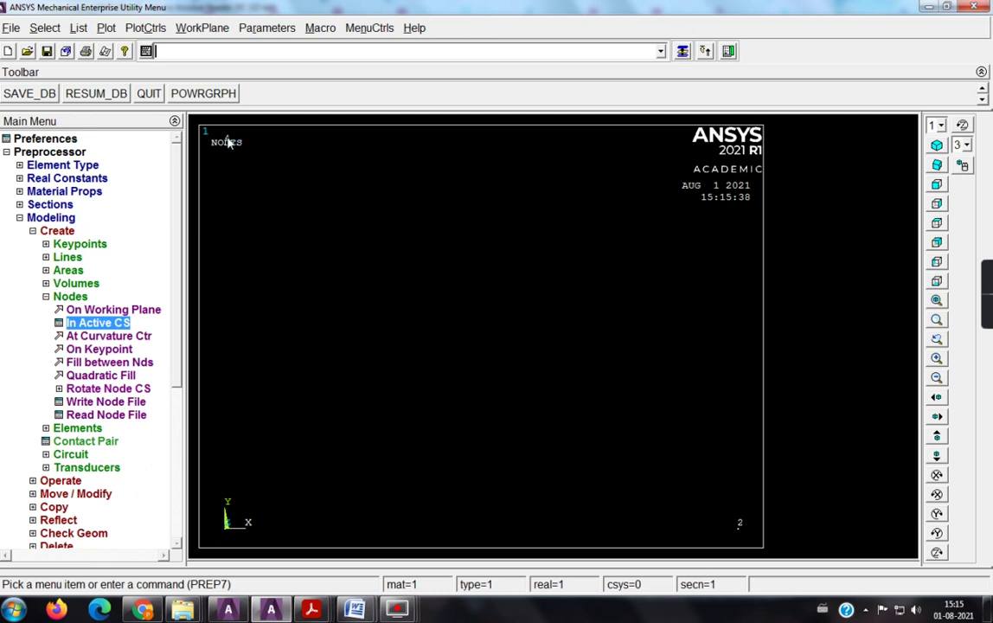
- Review the element attributes' section and material numbers, leaving them unchanged
click(87, 428)
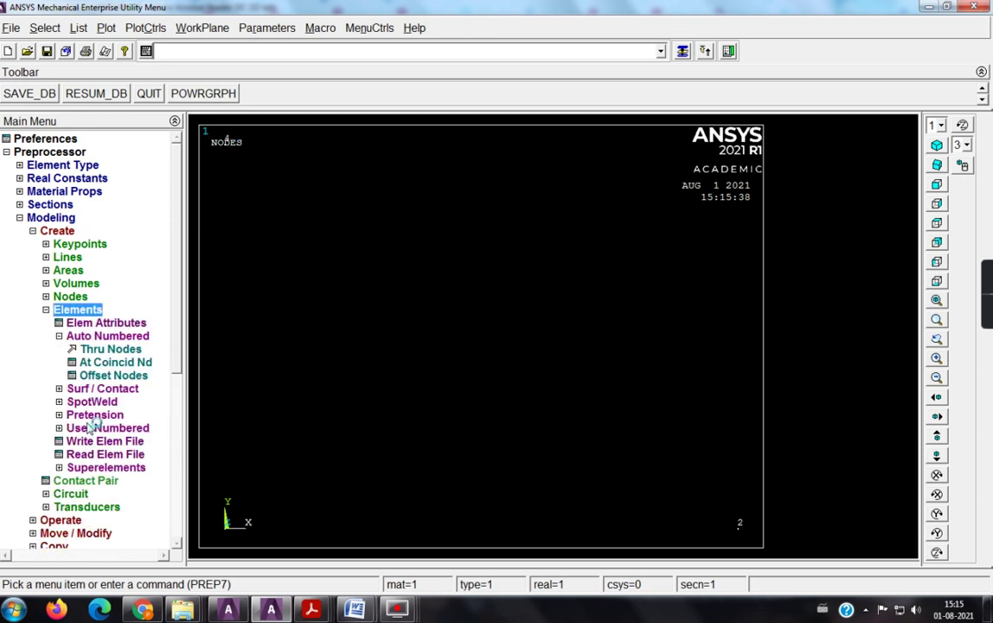
click(121, 325)
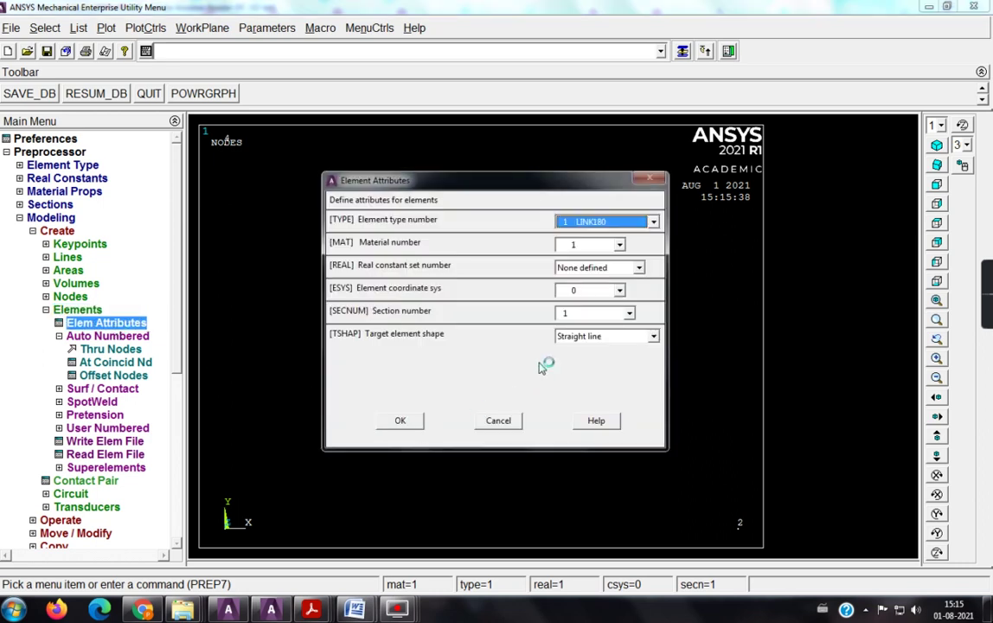
click(577, 314)
click(575, 323)
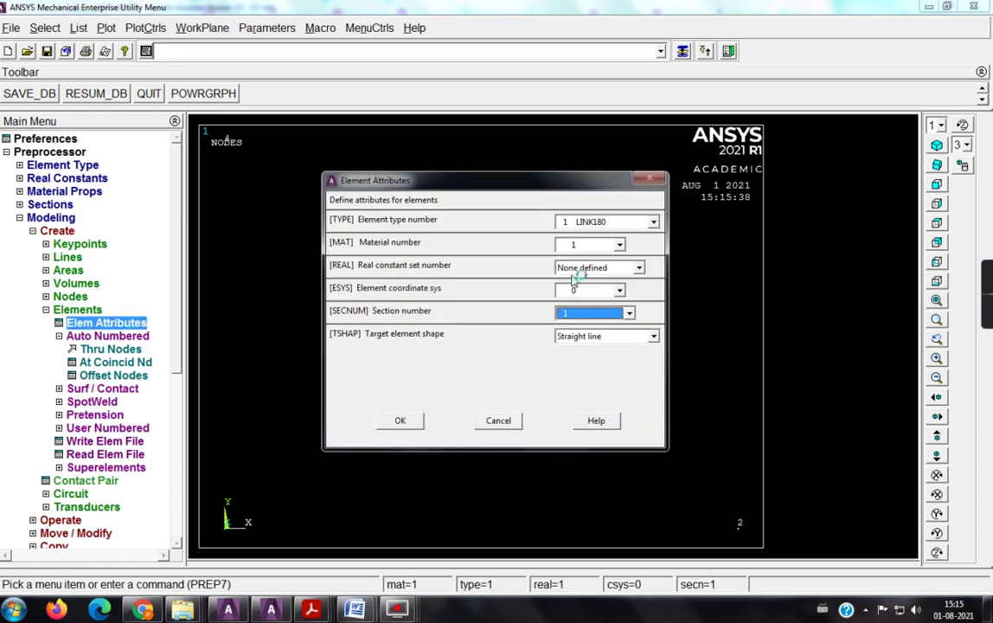
click(574, 315)
click(584, 246)
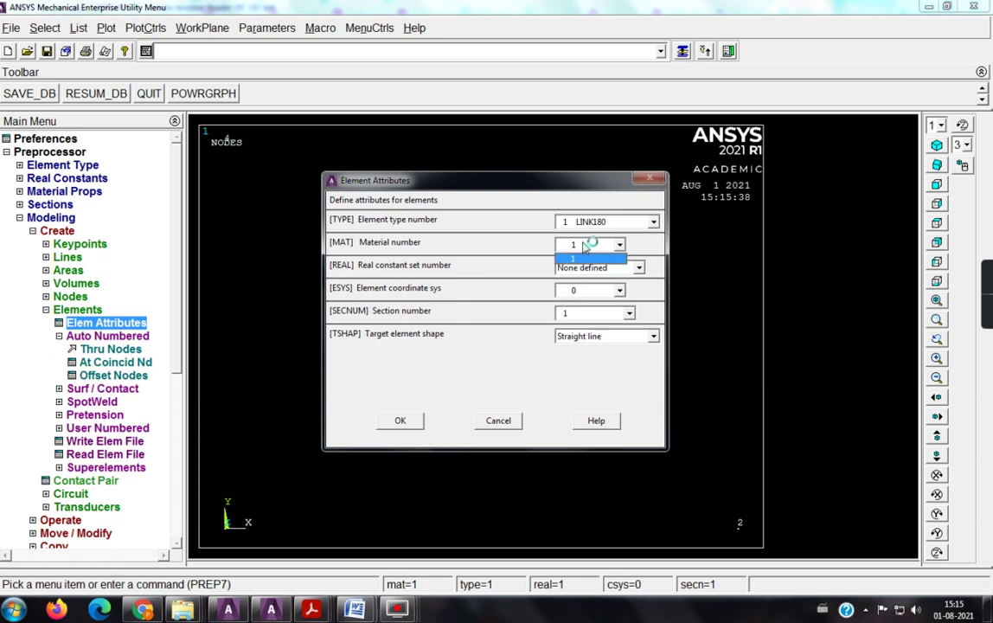
click(584, 247)
click(510, 422)
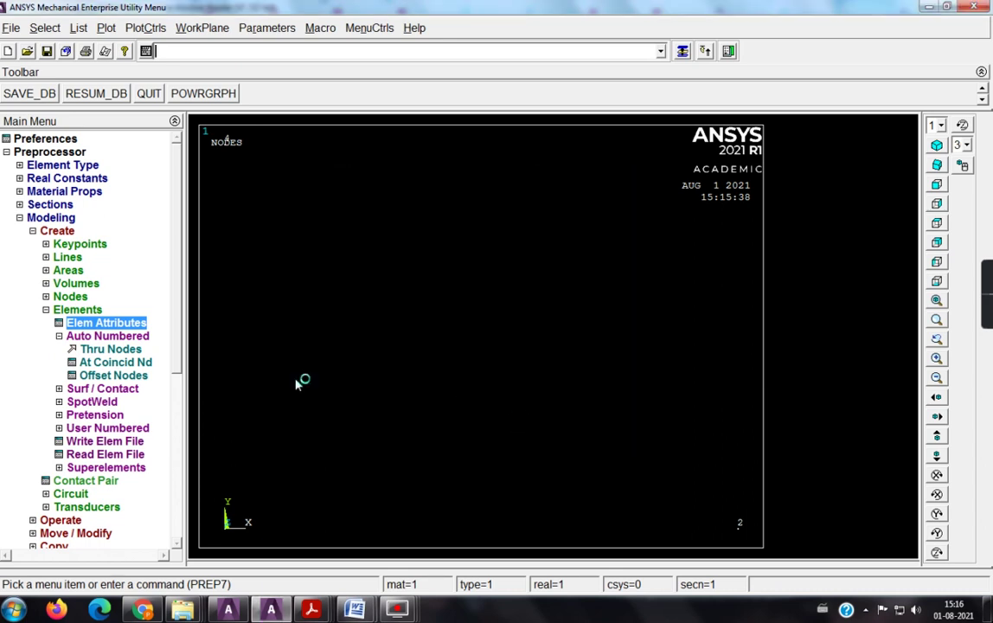
- Create link elements through node pairs 1-2, 2-3, 1-3 and 3-4
click(121, 349)
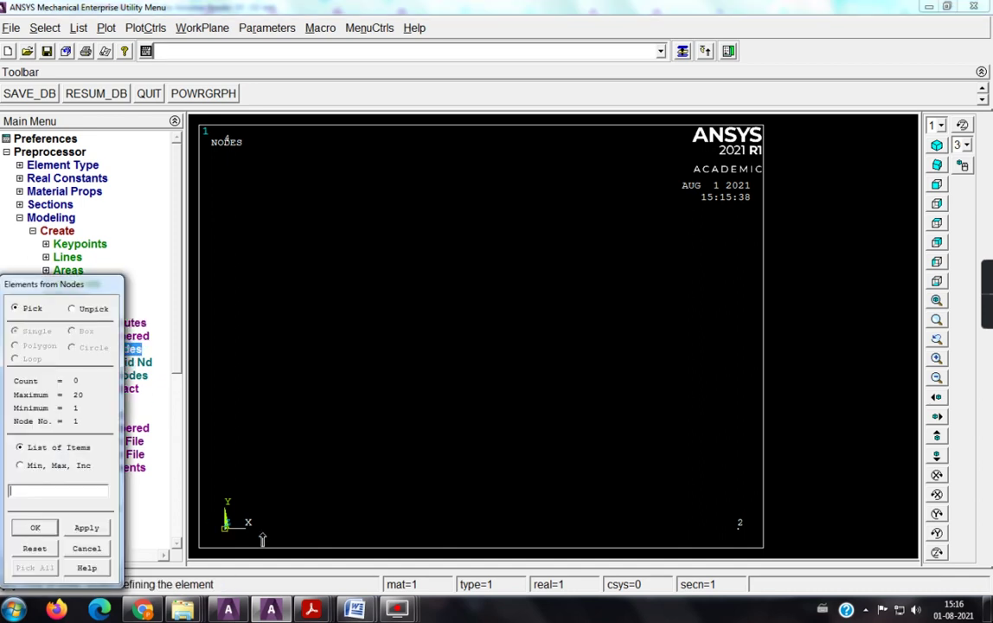
click(262, 539)
click(661, 524)
click(86, 530)
click(684, 512)
click(85, 527)
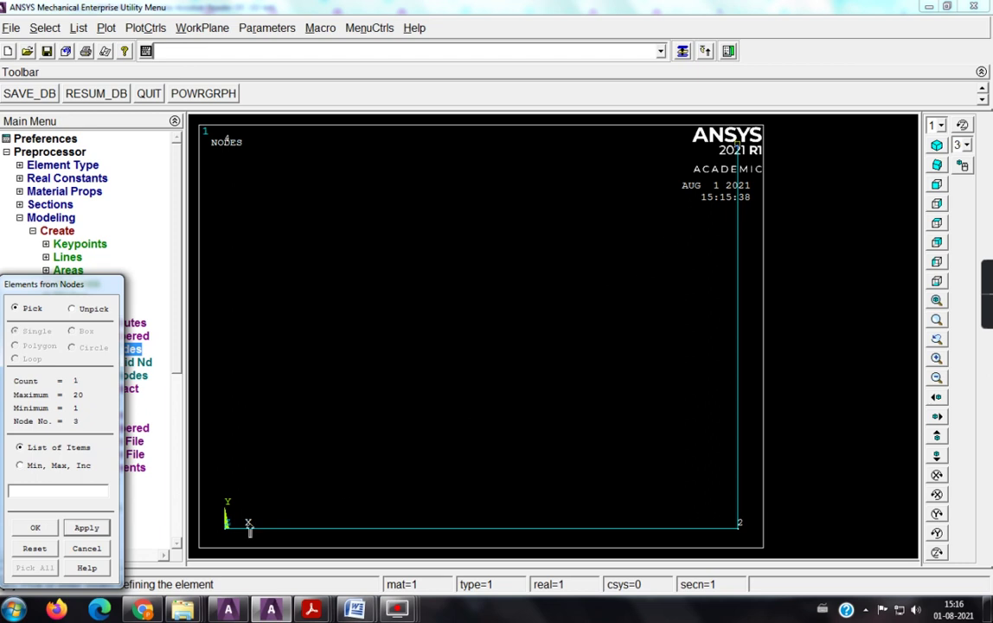
click(86, 527)
click(288, 201)
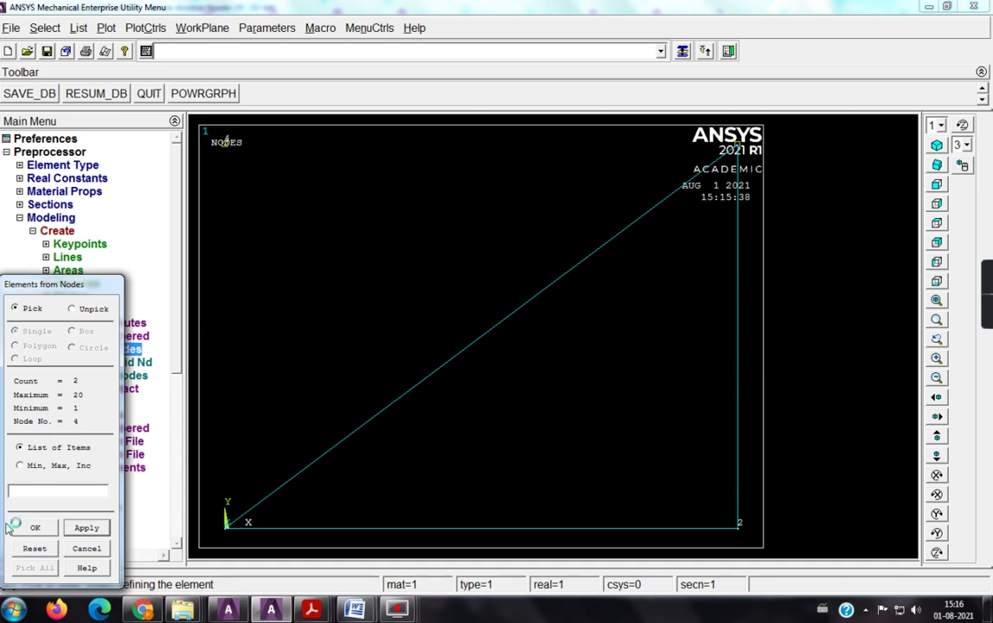
click(18, 526)
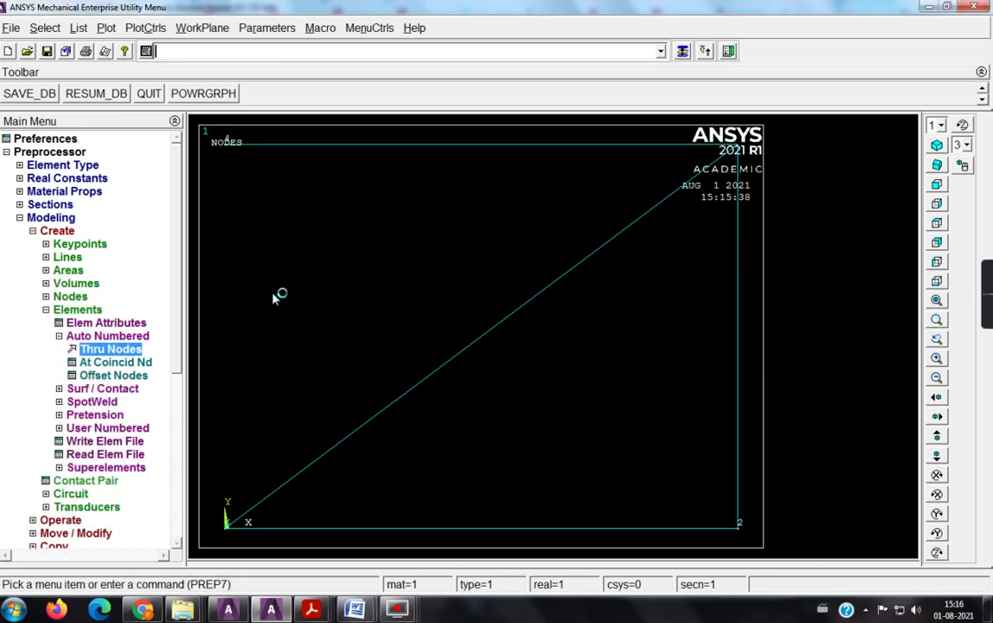
- Start applying structural displacement constraints on picked nodes
click(34, 217)
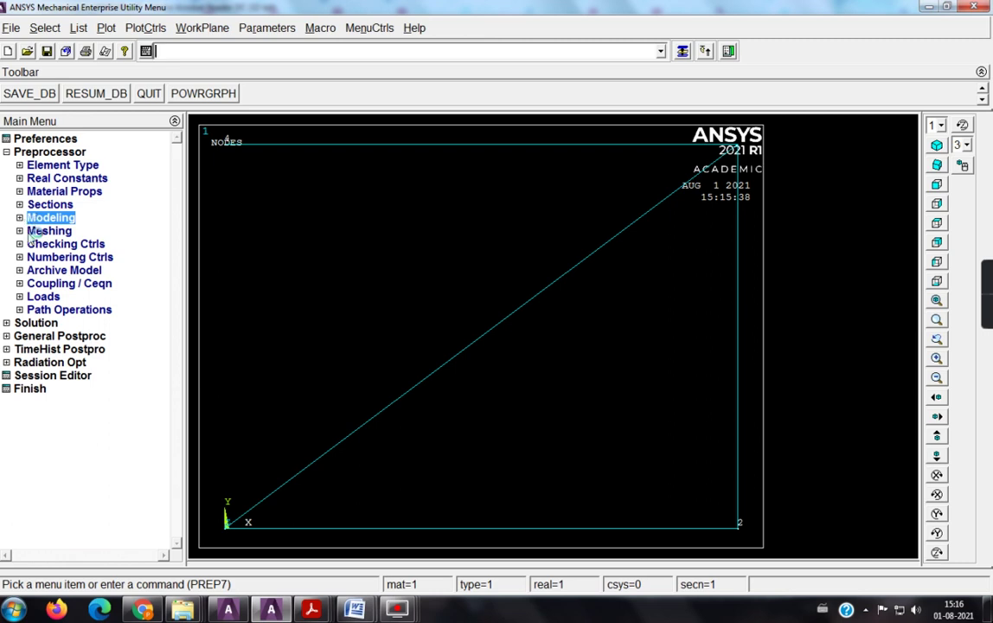
click(43, 296)
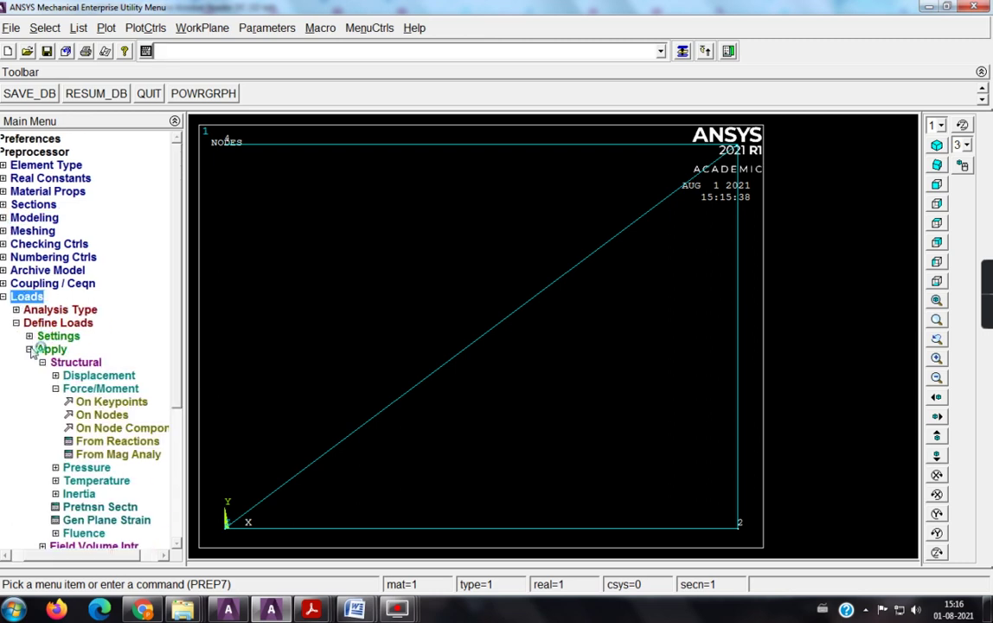
click(31, 349)
click(45, 323)
click(50, 325)
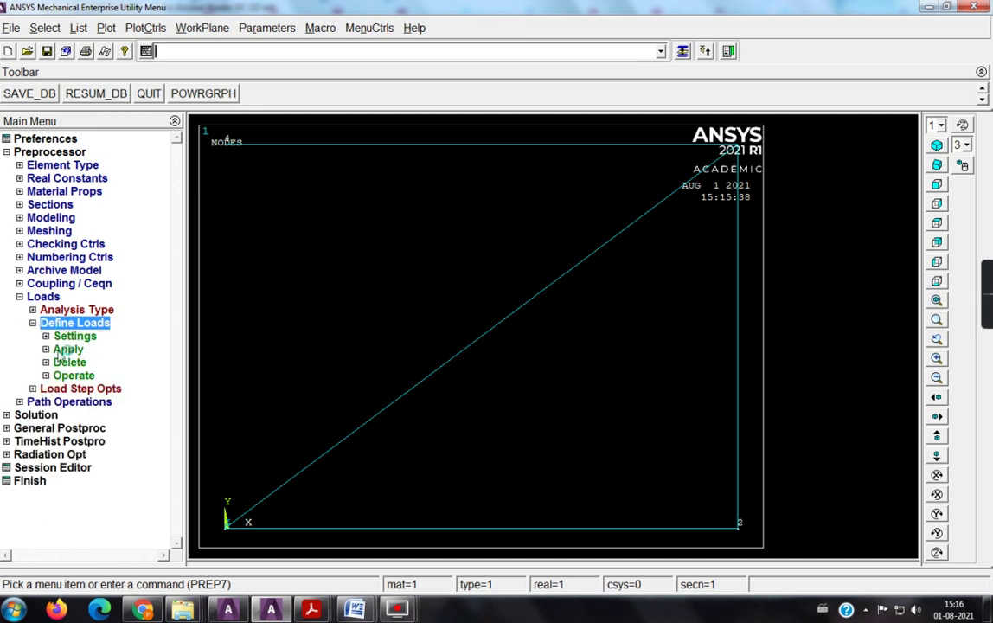
click(62, 350)
click(65, 378)
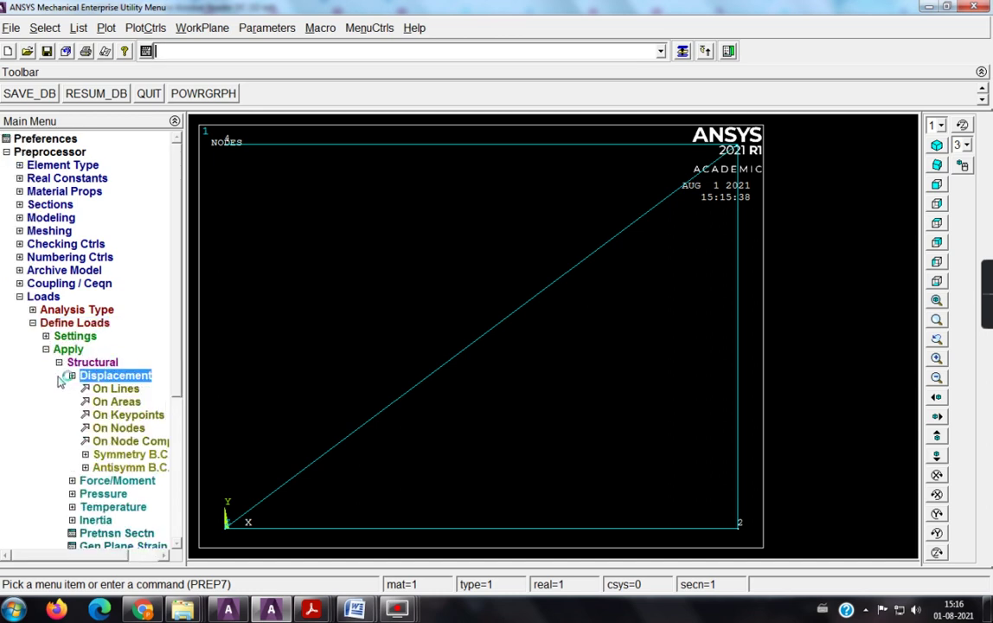
click(108, 427)
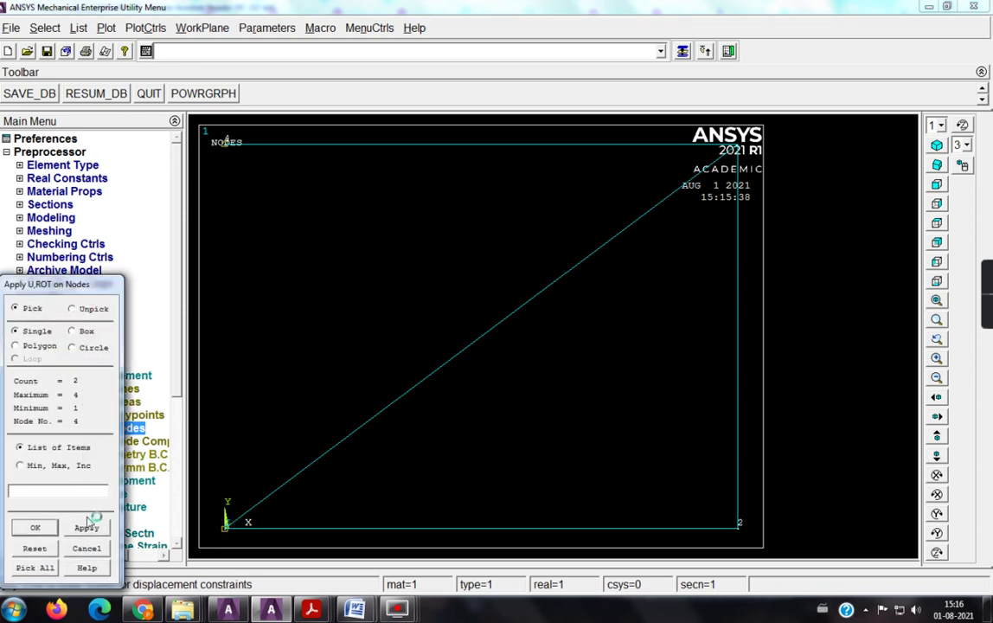
- Fix all DOF at nodes 1 and 4, then bring up the lab PDF
click(34, 527)
click(402, 386)
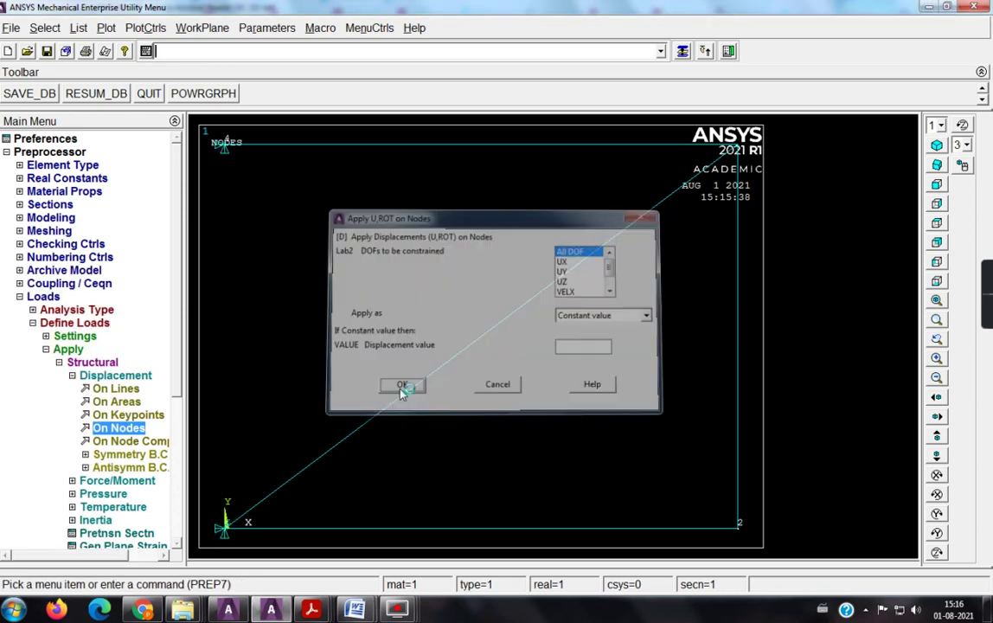
mouse_move(311, 609)
click(359, 540)
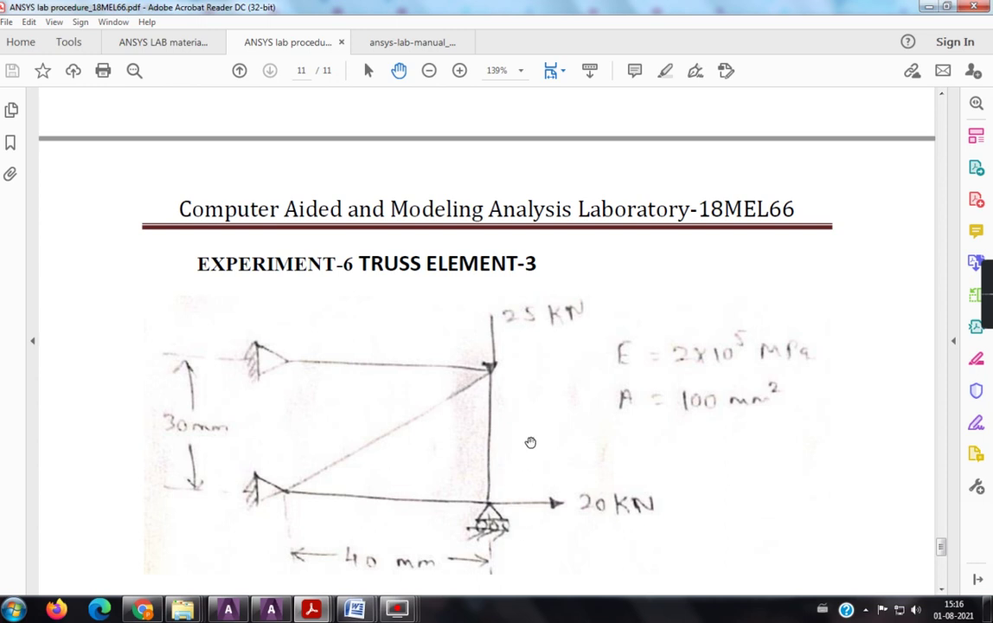
- Constrain node 2 in UY only as a roller support
click(271, 610)
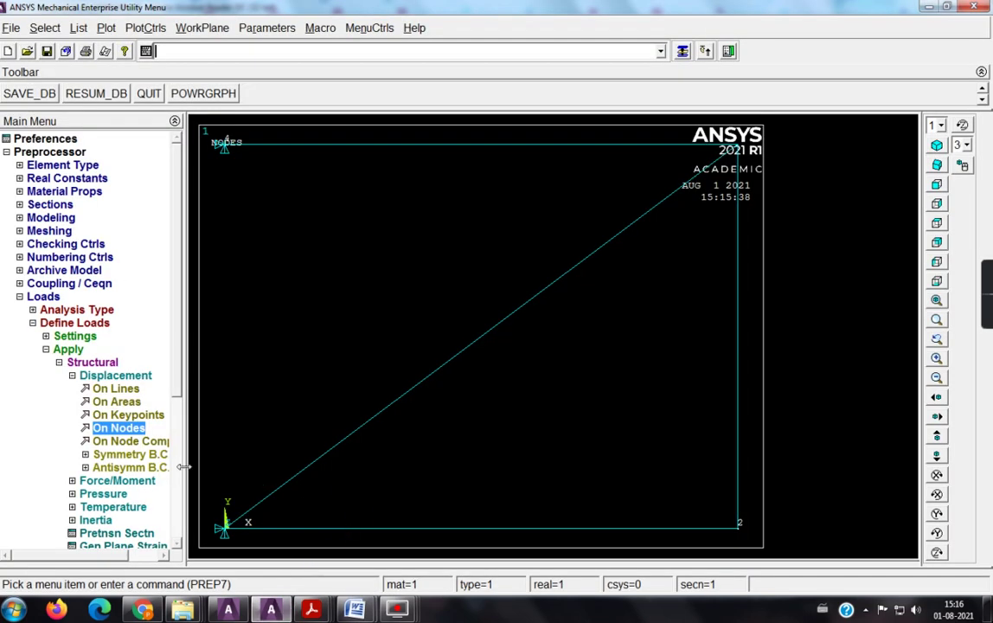
click(118, 429)
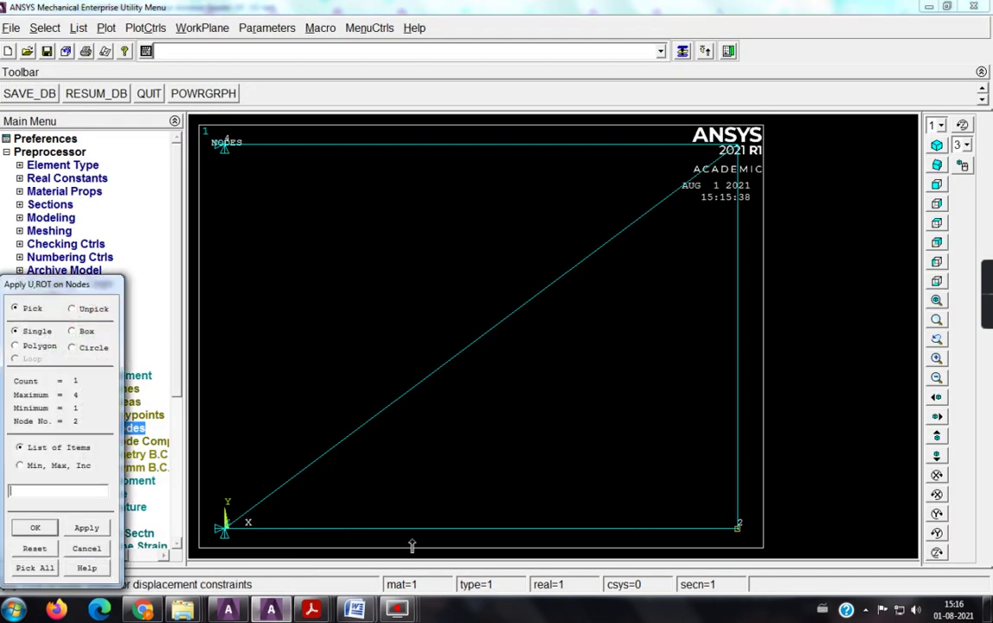
click(50, 526)
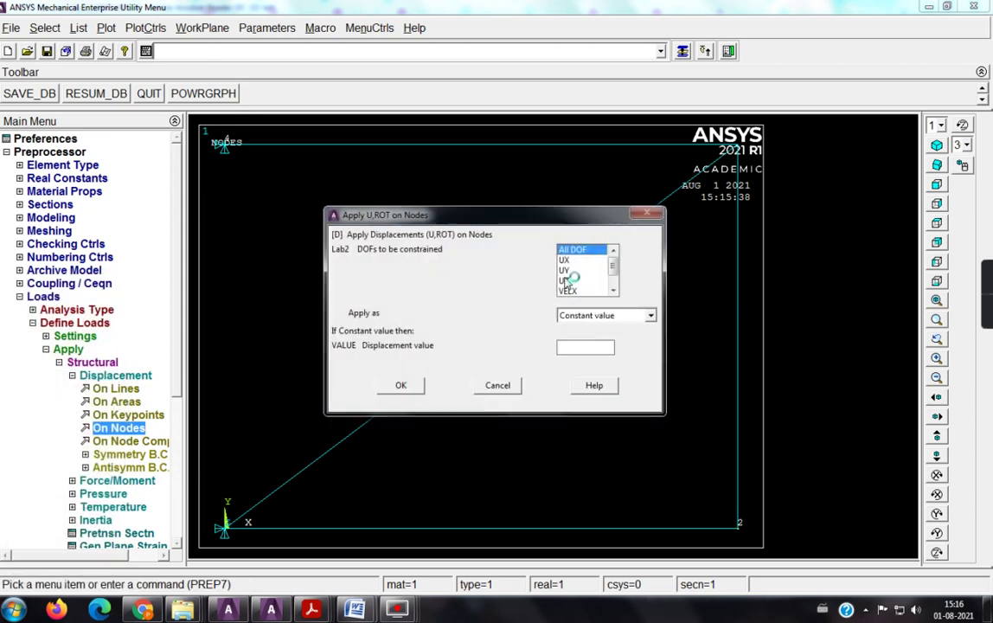
click(564, 271)
click(413, 384)
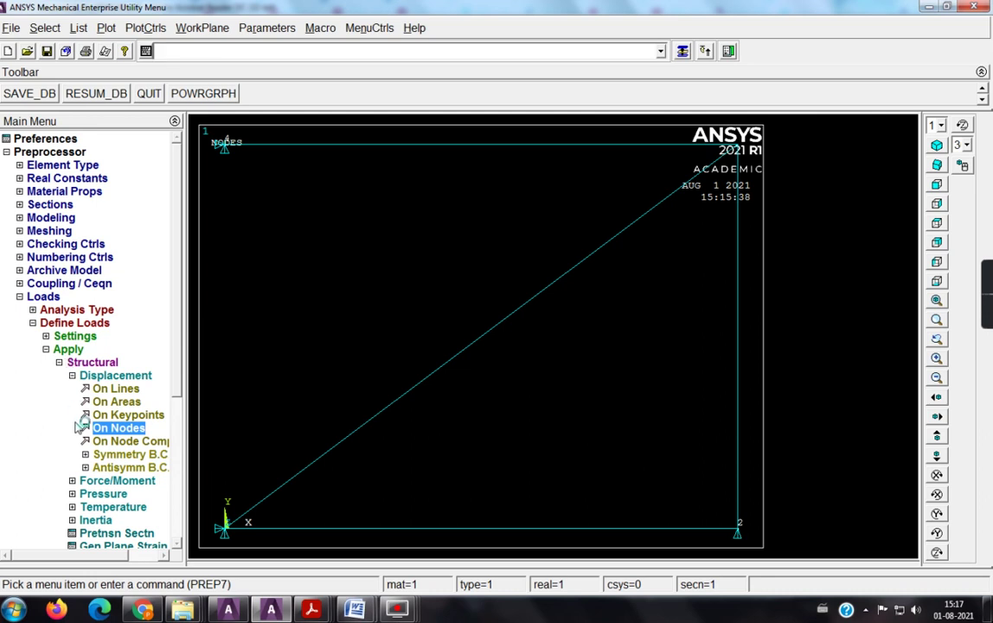
click(89, 481)
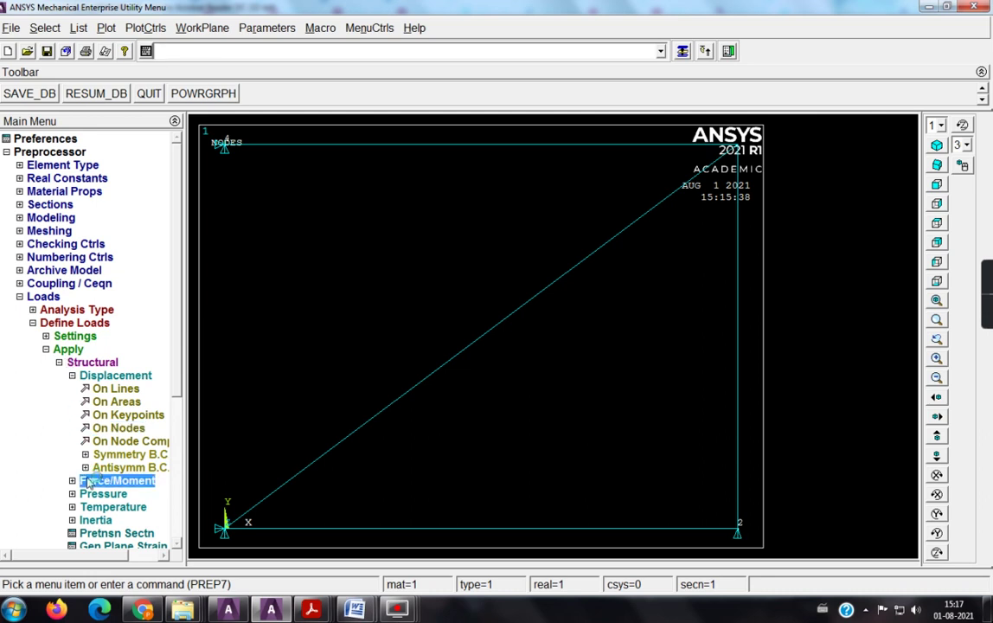
- Check the 25 kN and 20 kN loads on the PDF sketch, then return to ANSYS
mouse_move(309, 609)
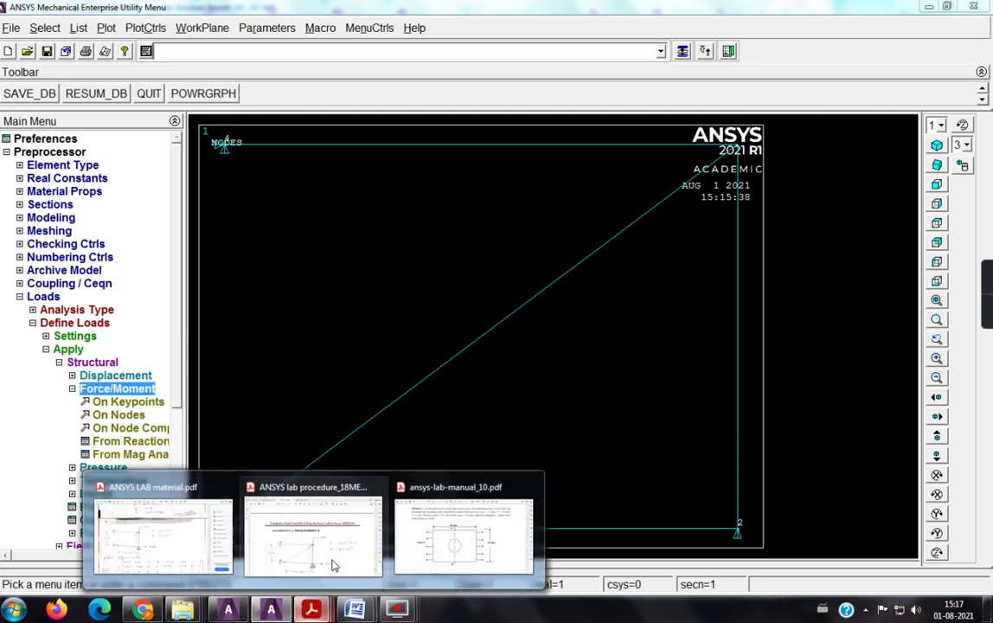
click(335, 547)
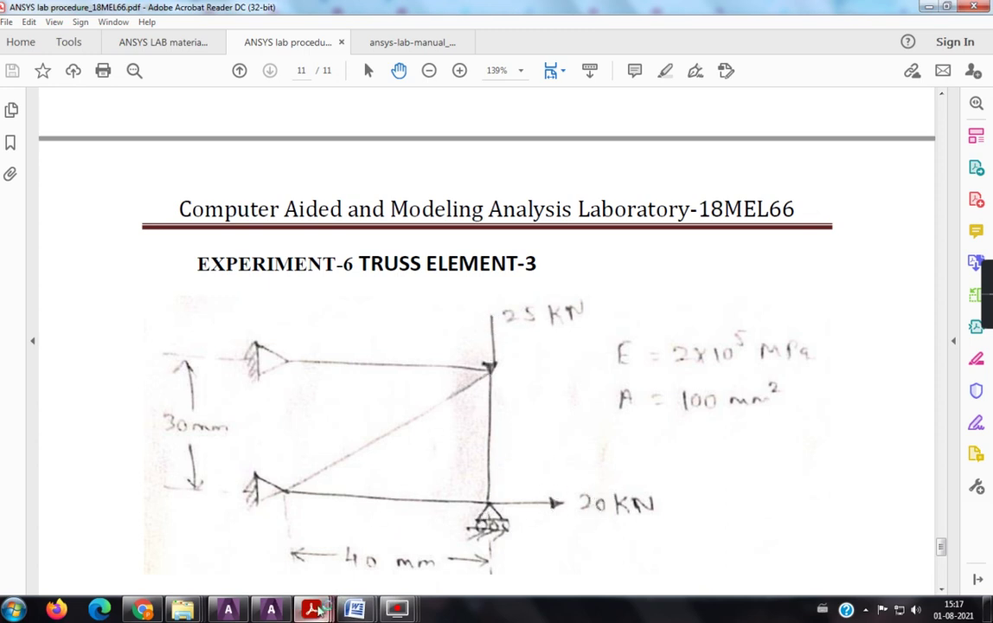
mouse_move(311, 609)
- Apply a horizontal FX force at node 2
click(271, 609)
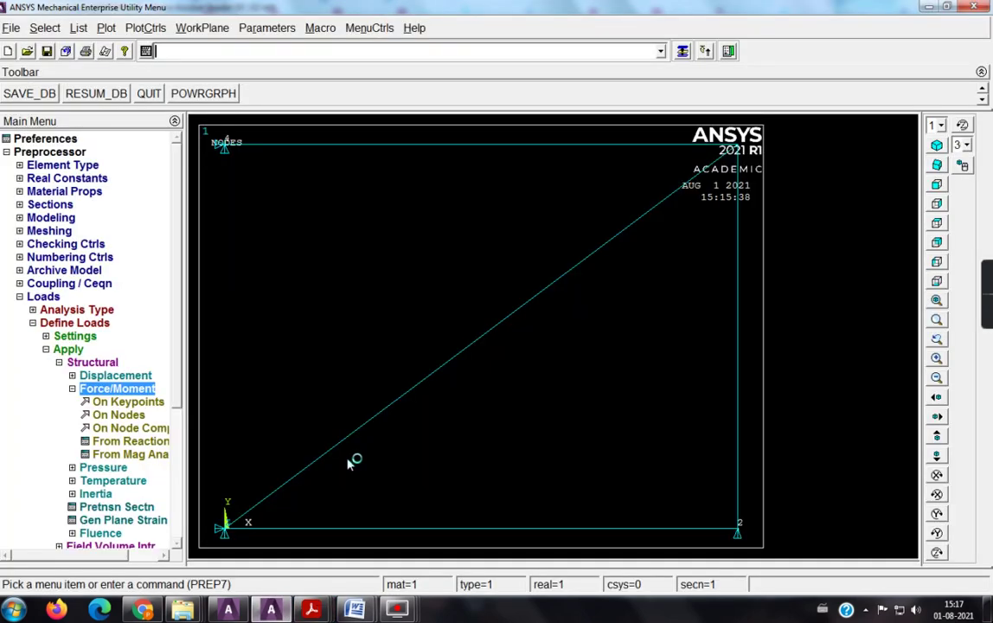
click(121, 415)
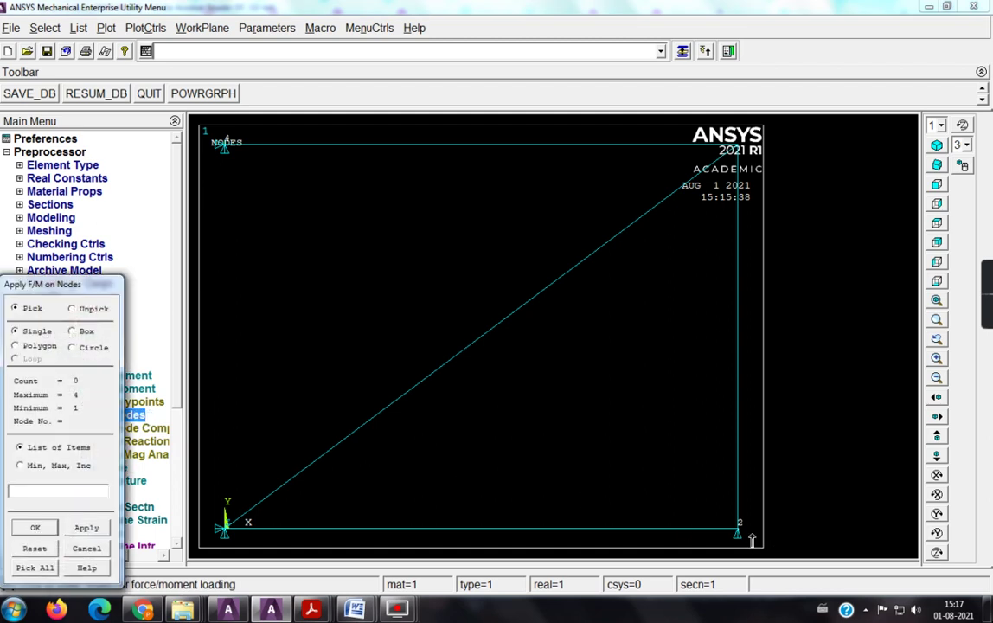
click(752, 539)
click(87, 527)
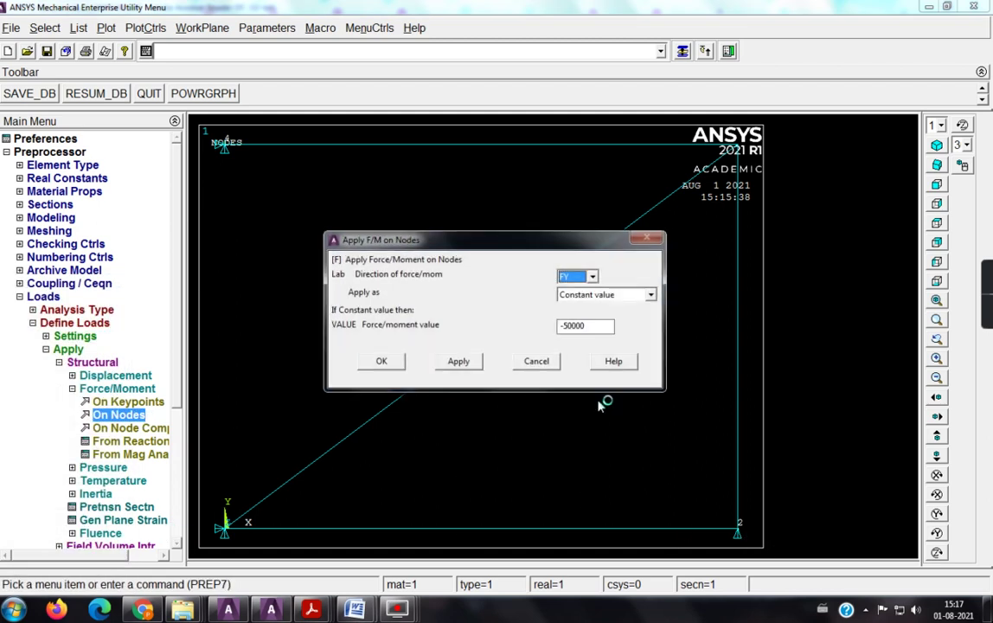
click(593, 276)
click(566, 287)
double_click(585, 325)
text(2)
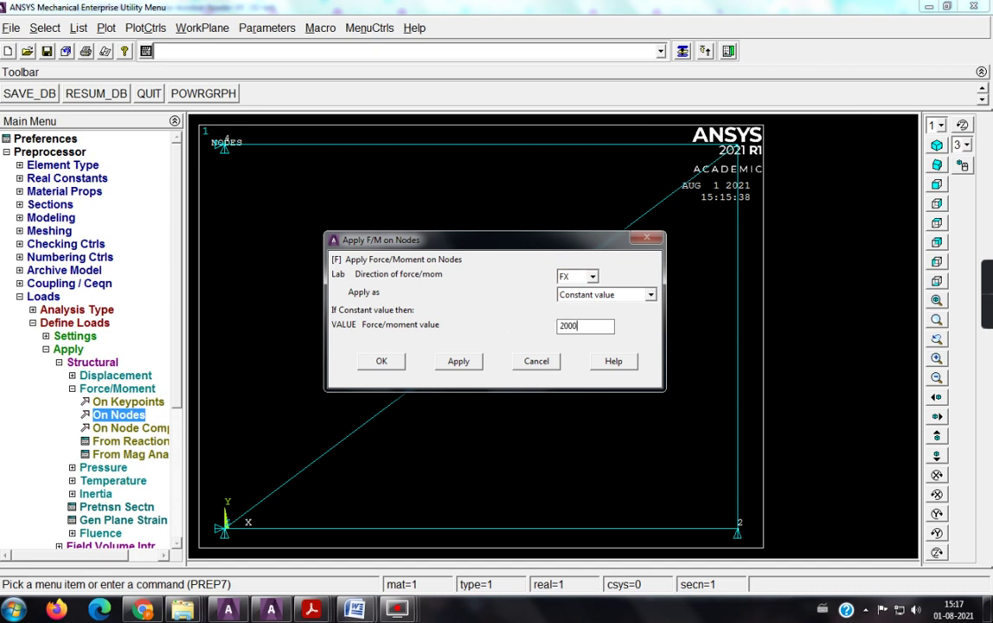
click(472, 361)
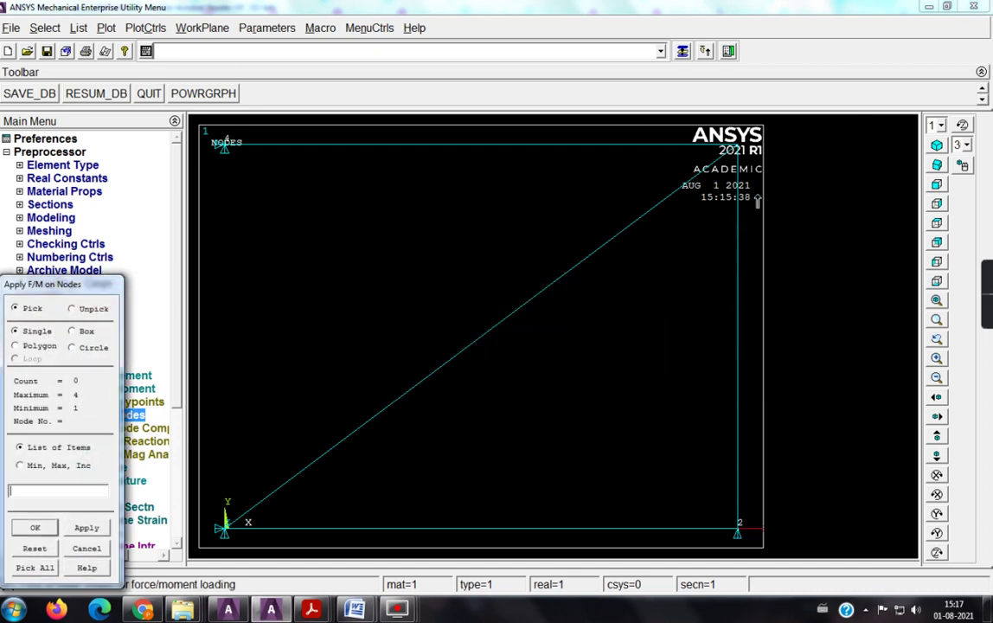
- Apply an FY force of -25000 at node 3
click(35, 527)
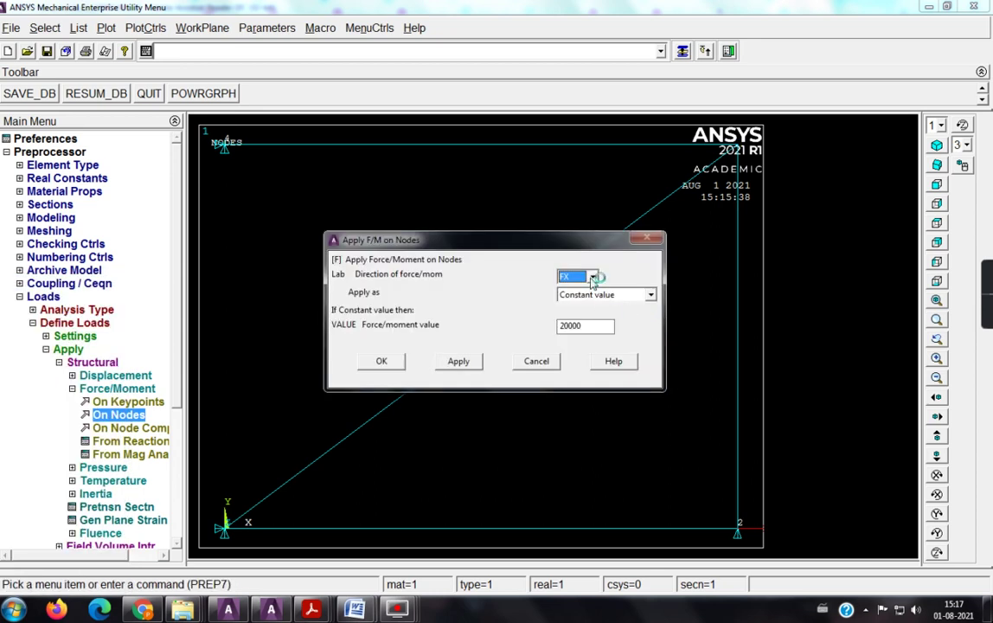
click(585, 277)
click(585, 300)
click(563, 326)
drag(618, 326, 619, 326)
key(BackSpace)
text(-25)
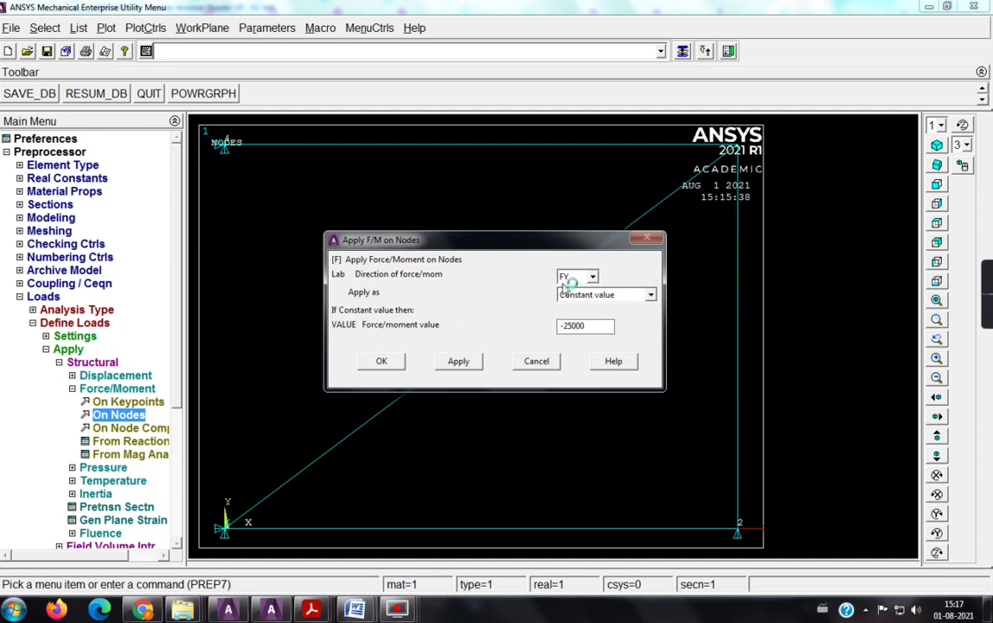
click(381, 361)
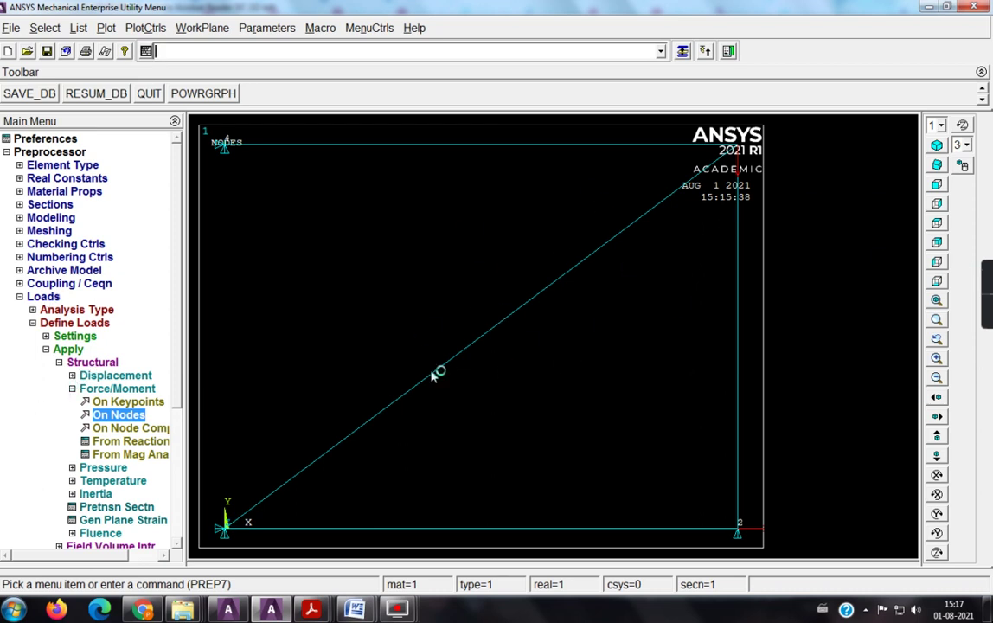
scroll(189, 398, down, 5)
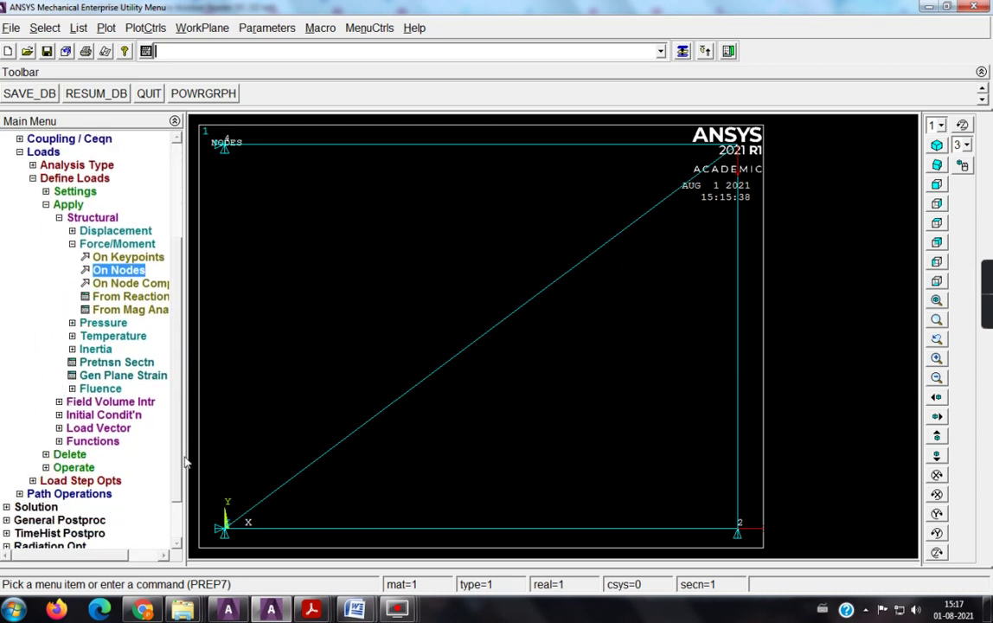
- Solve the current load step, then dismiss the 'Solution is done!' note and STATUS window
click(39, 509)
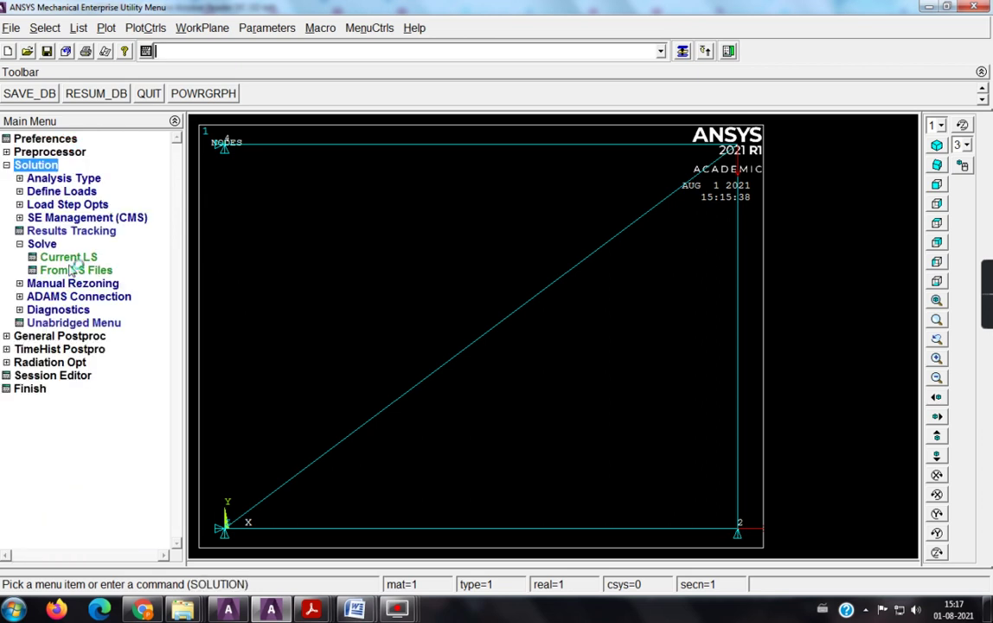
click(69, 259)
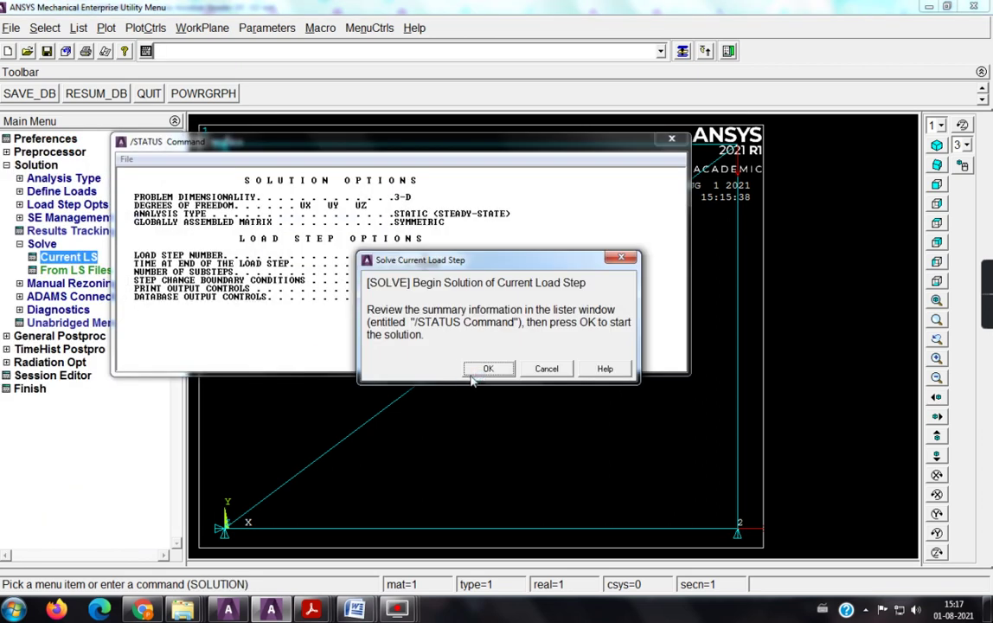
click(476, 370)
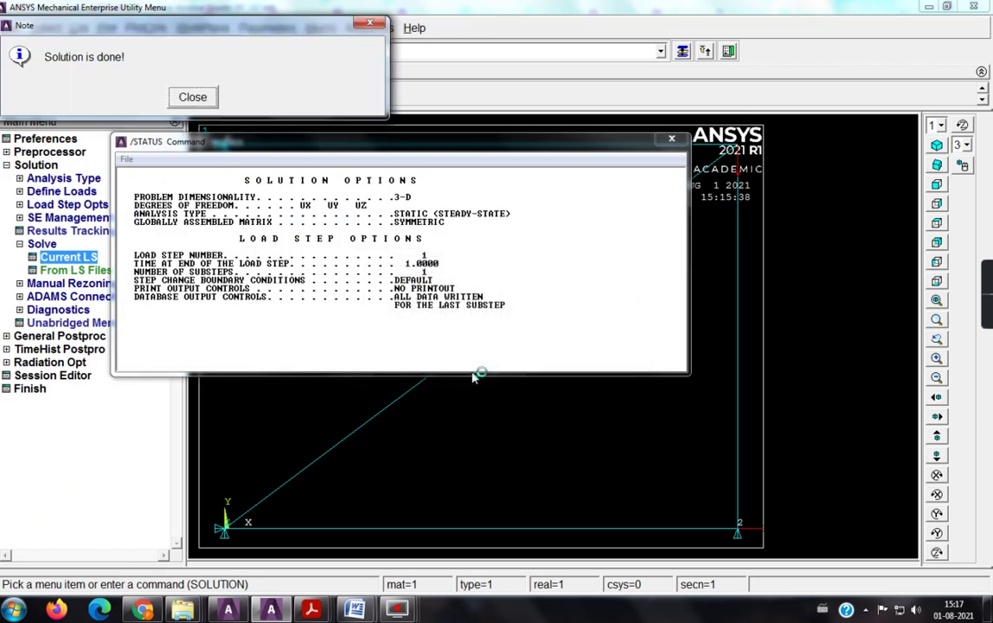
click(198, 100)
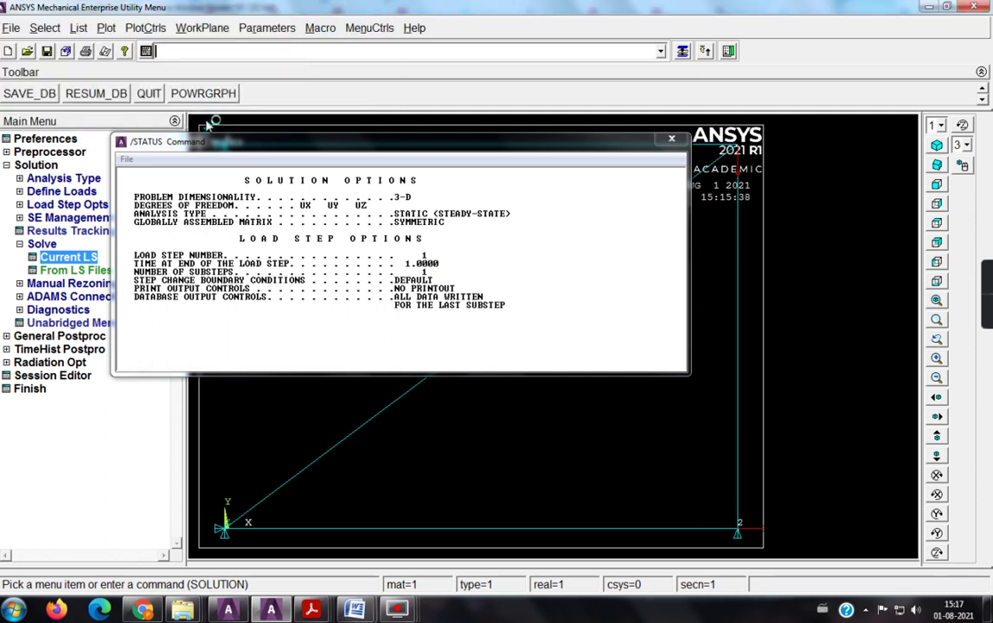
click(672, 139)
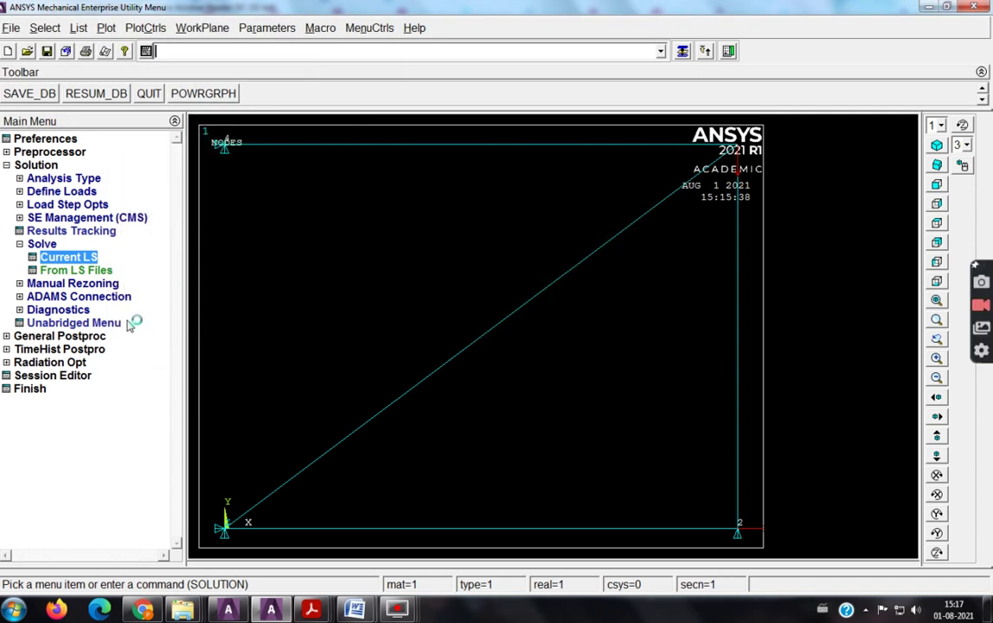
- Plot the nodal displacement vector sum (USUM) contour of the deformed truss
click(91, 336)
click(62, 244)
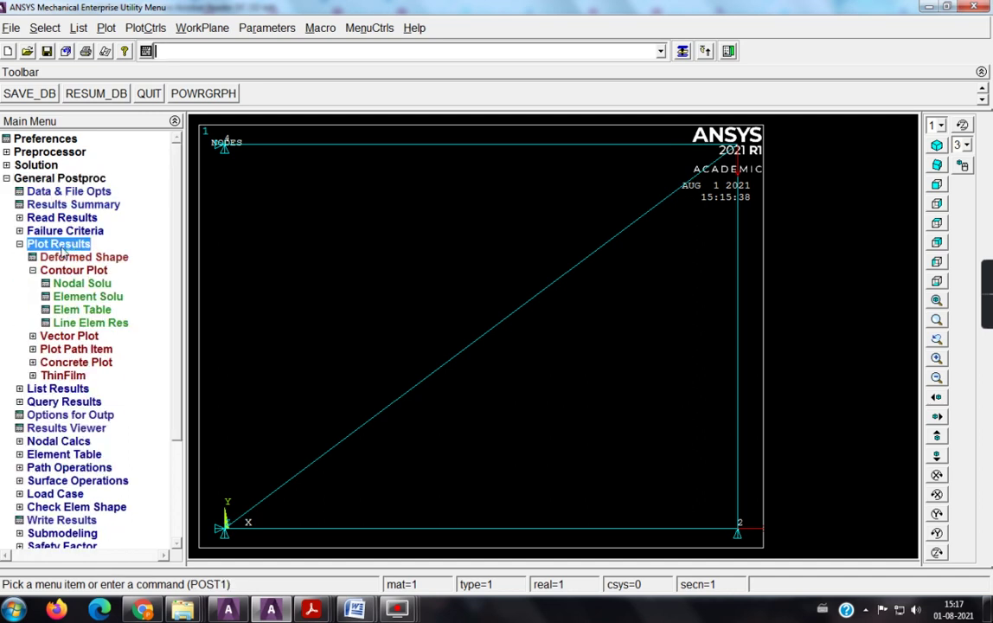
click(61, 282)
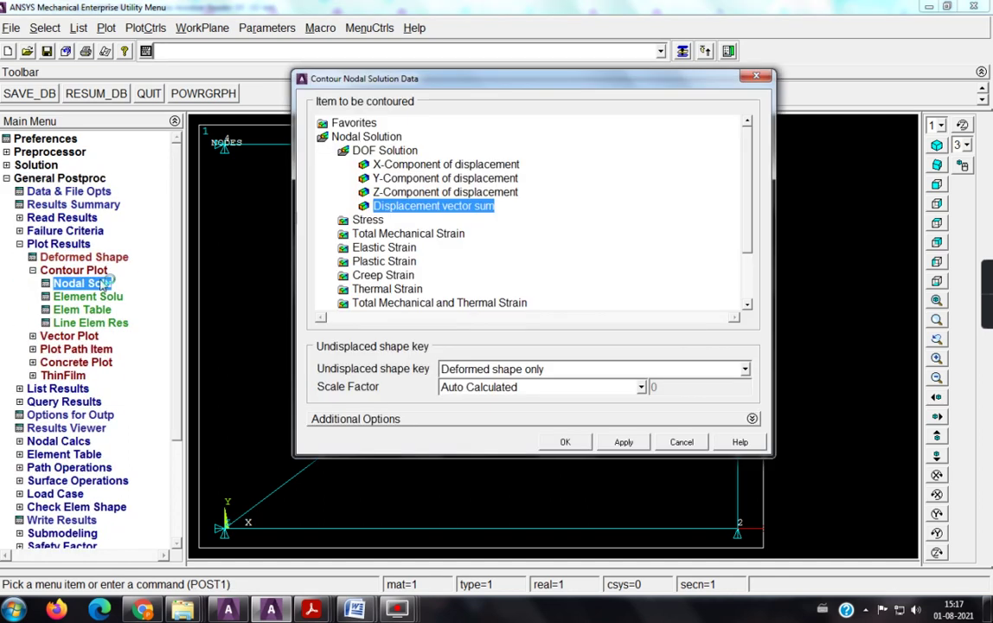
click(567, 378)
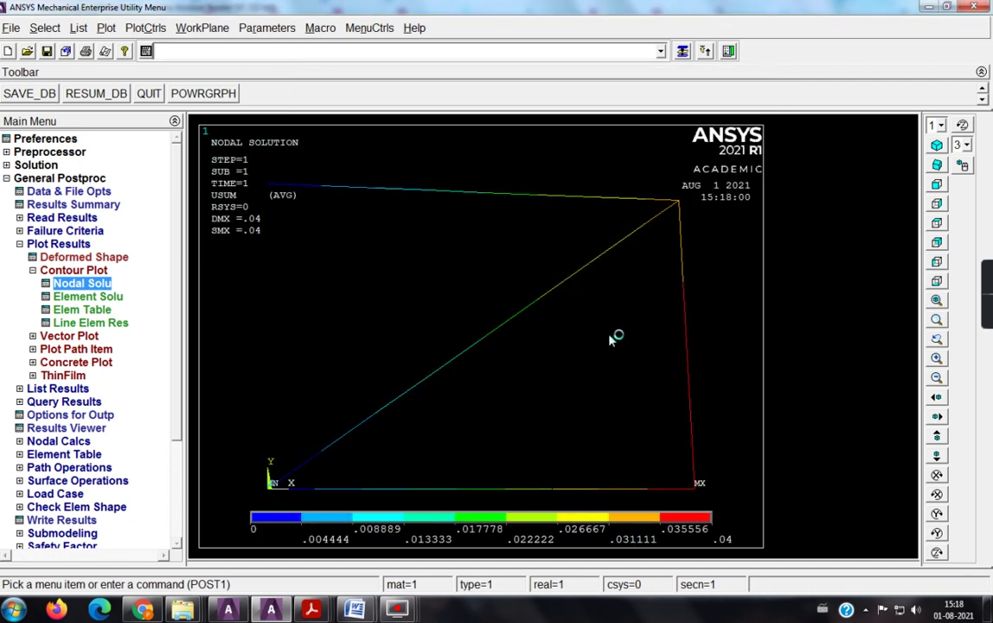
- Apply Reverse Video so the plot has a white background
click(146, 29)
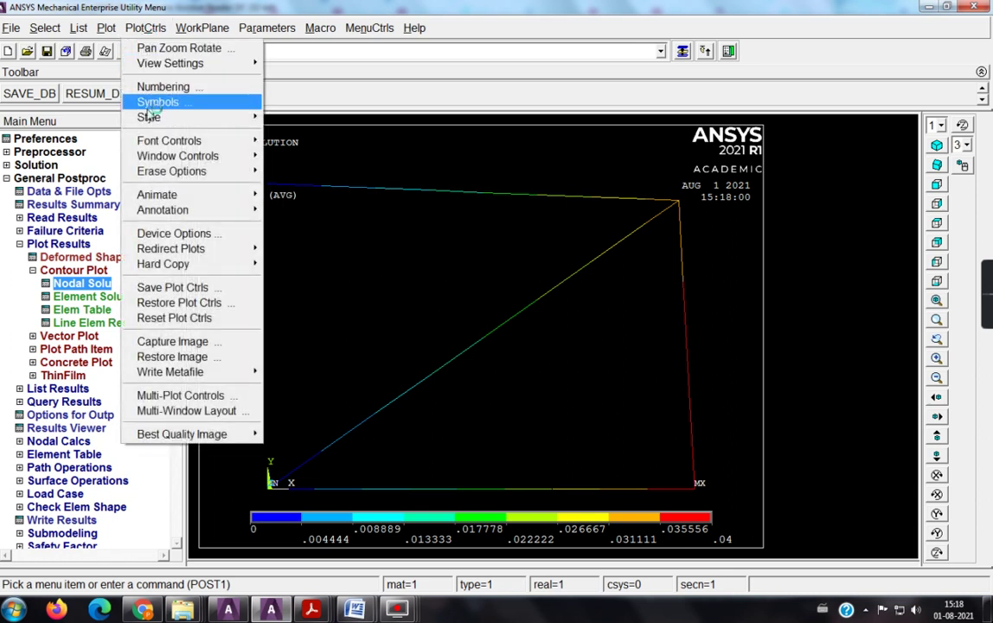
mouse_move(173, 116)
mouse_move(298, 203)
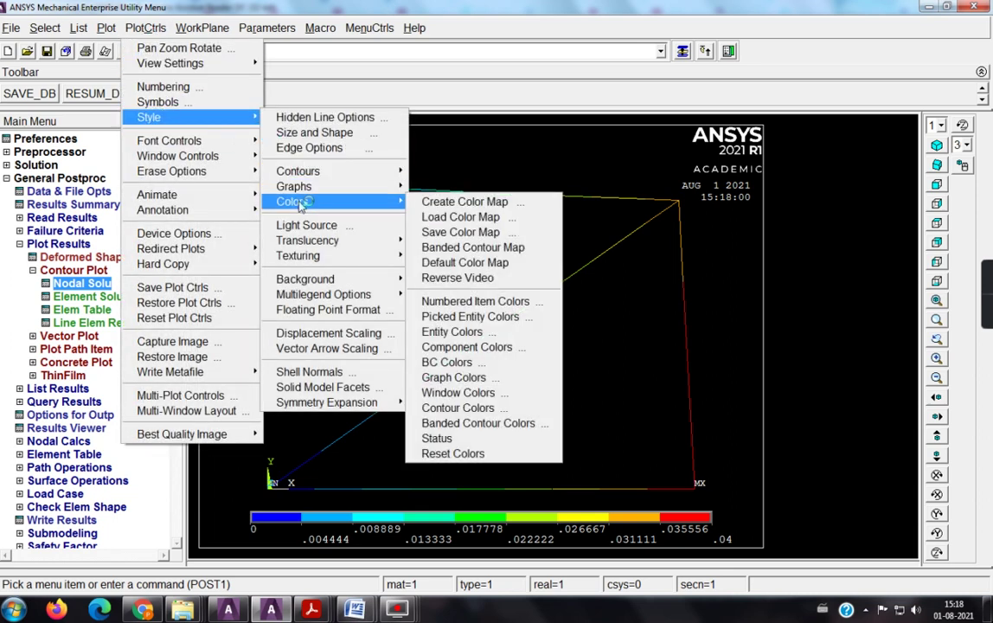
click(448, 277)
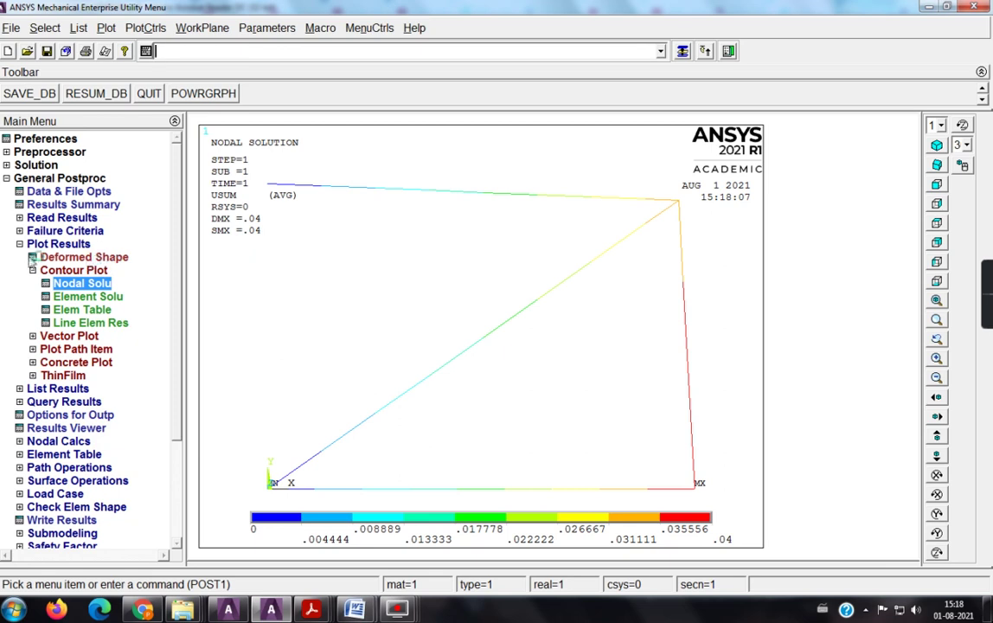
- Collapse Plot Results and issue SET,ALL to read all result sets
click(20, 244)
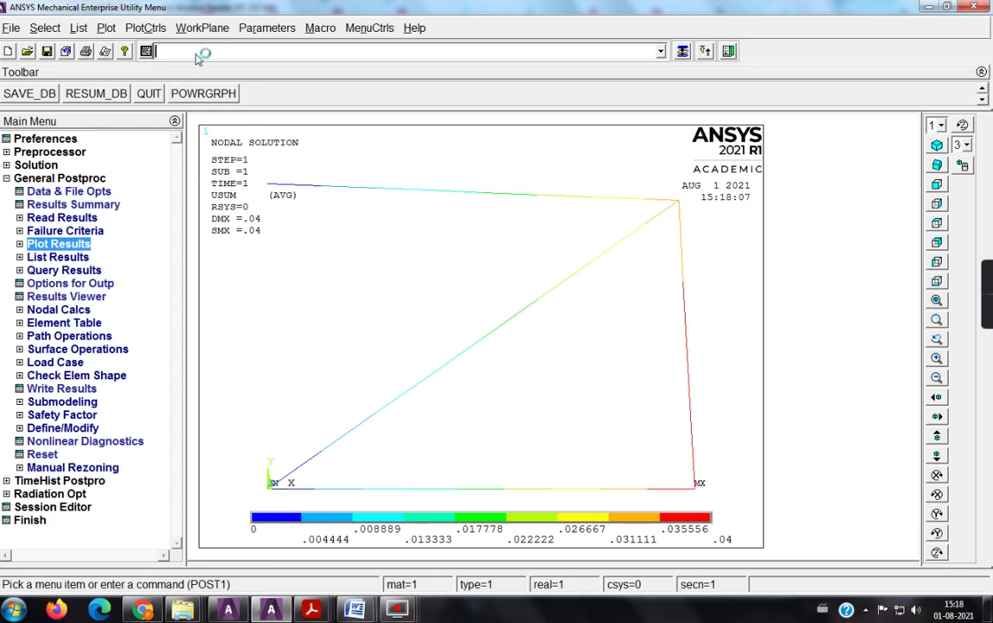
text(T)
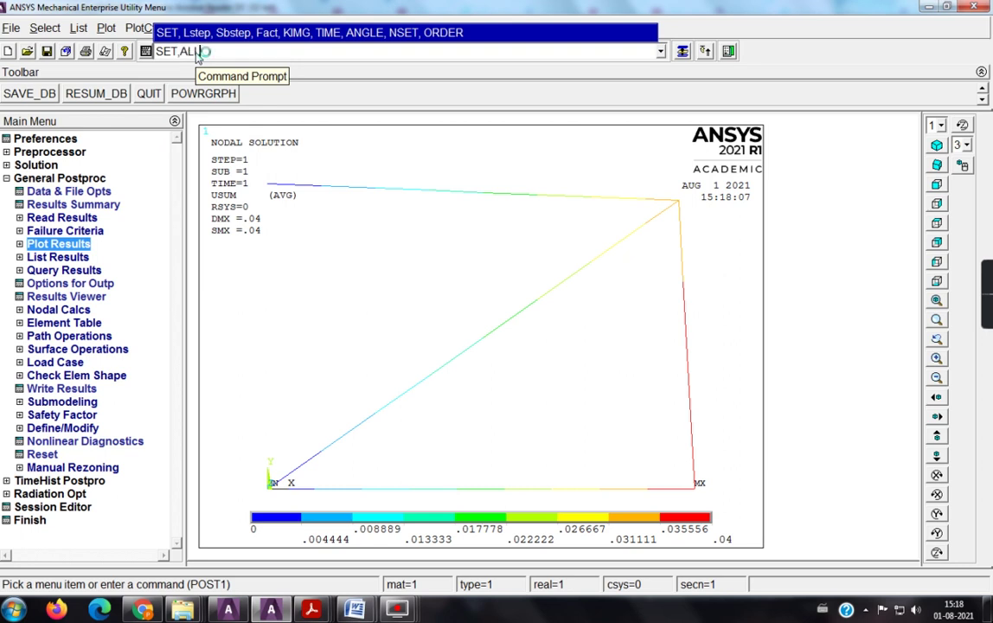
text(,ALL)
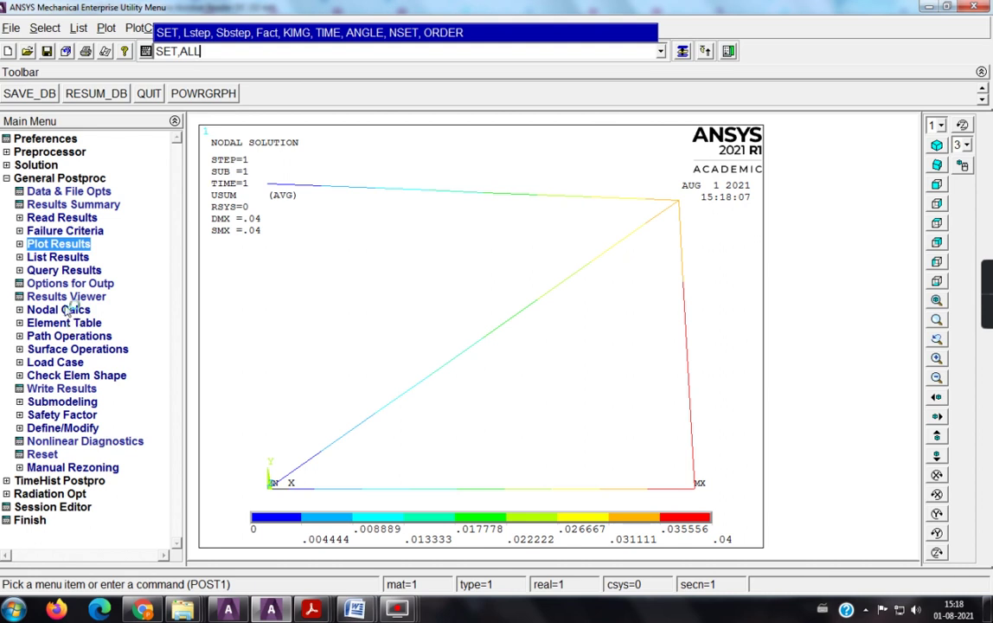
key(Return)
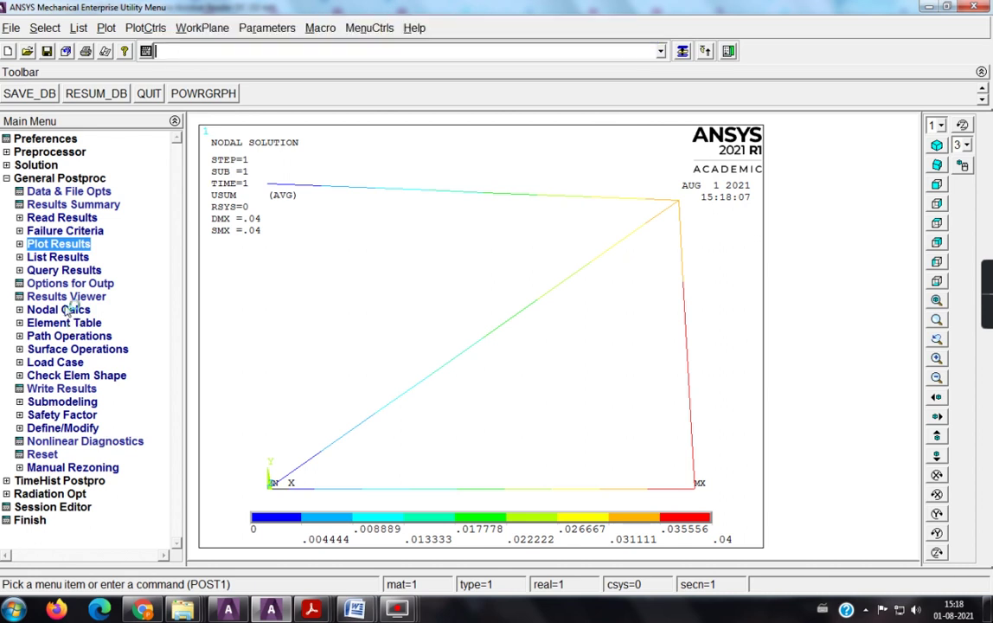
- Add element table item LS1 by sequence number LS,1 for axial stress
click(65, 325)
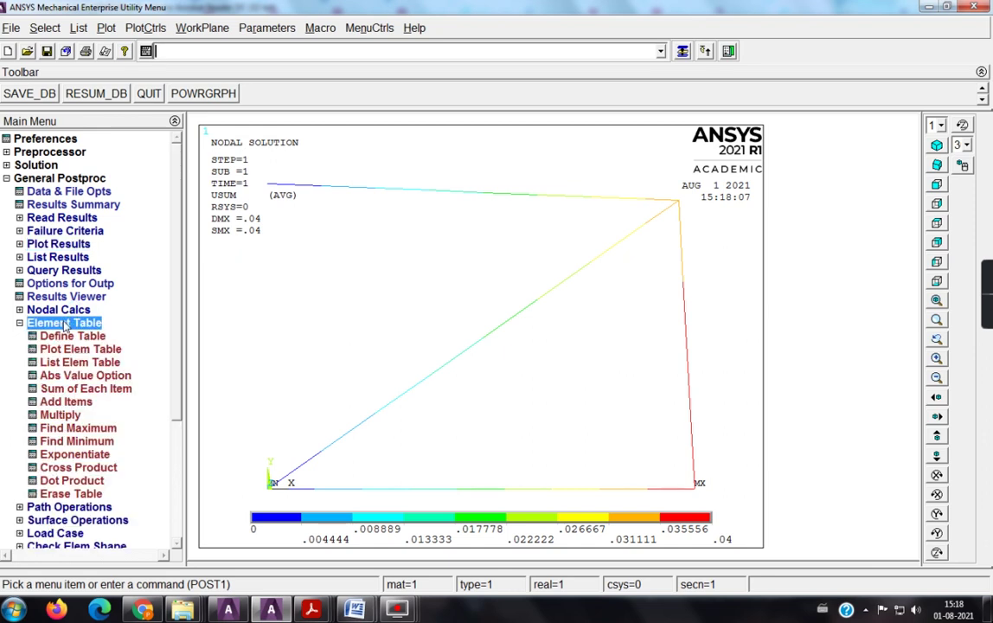
click(71, 338)
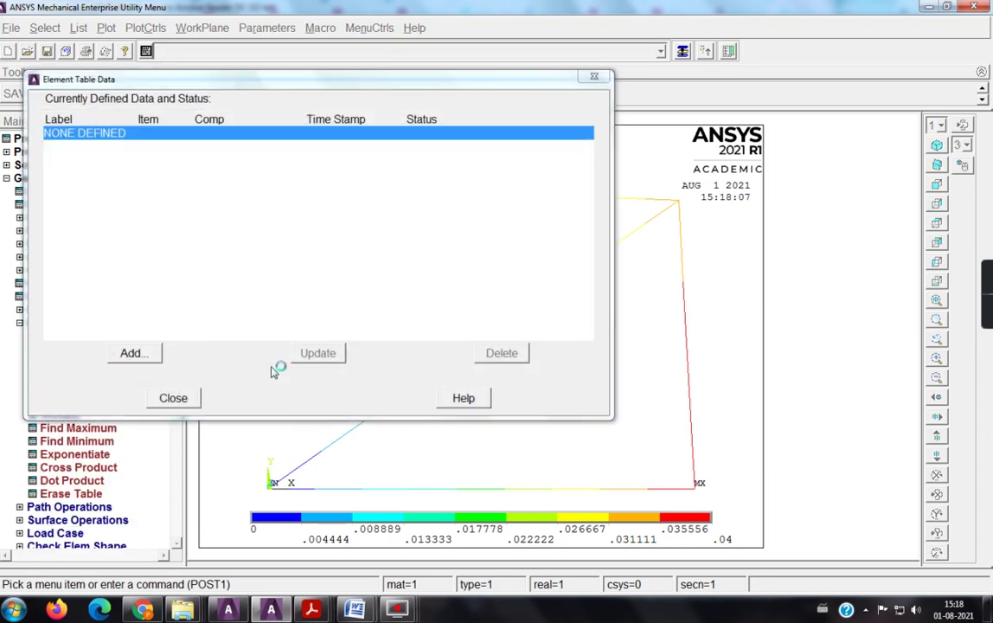
click(135, 353)
scroll(519, 303, down, 2)
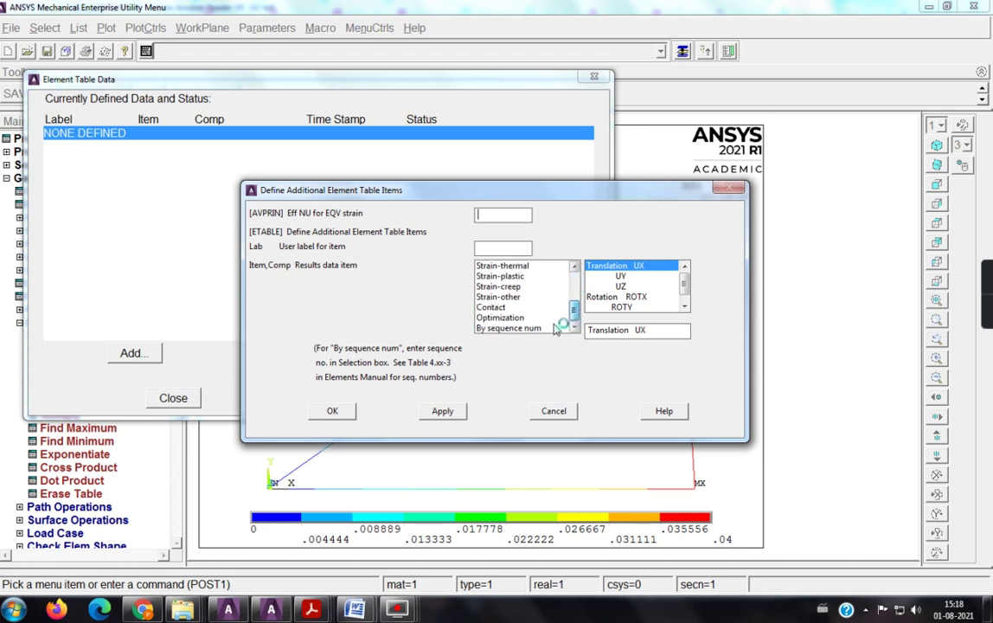
click(510, 327)
click(597, 286)
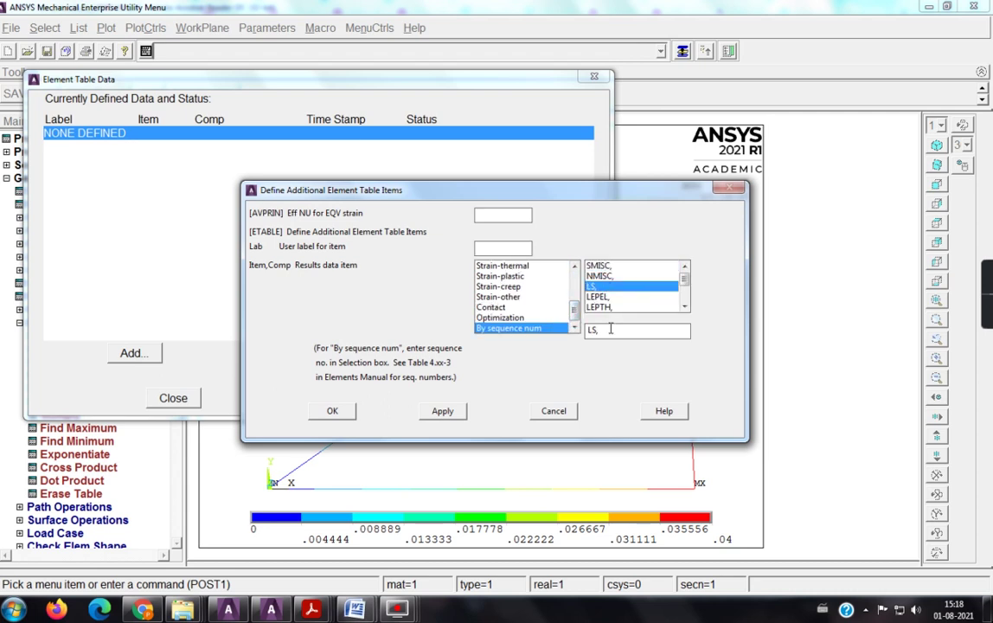
text(1)
click(442, 411)
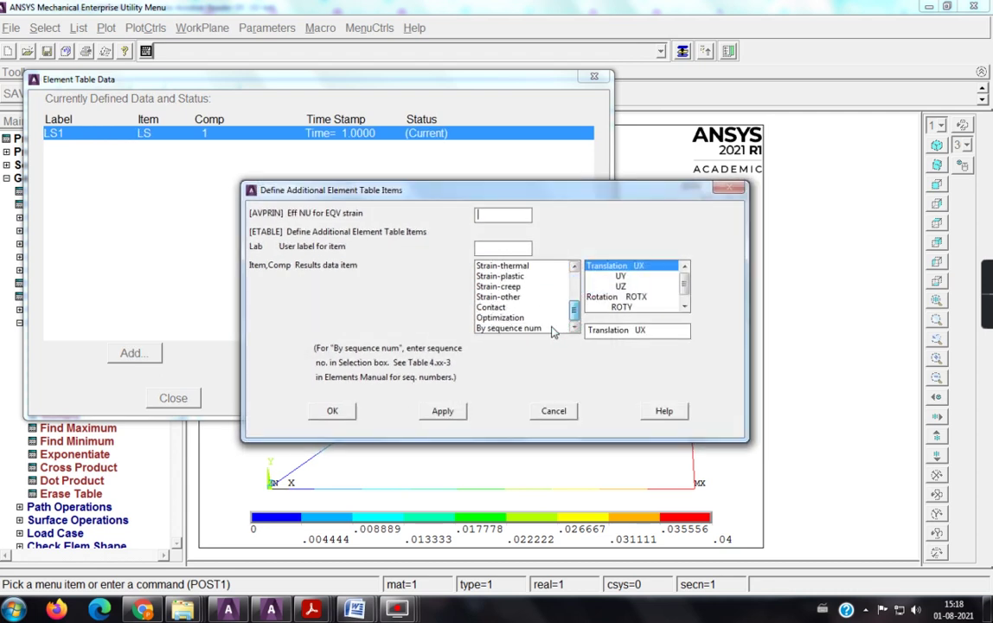
- Add item LEPE1 by sequence number LEPEL,1 for axial elastic strain and close the list
click(546, 328)
click(610, 297)
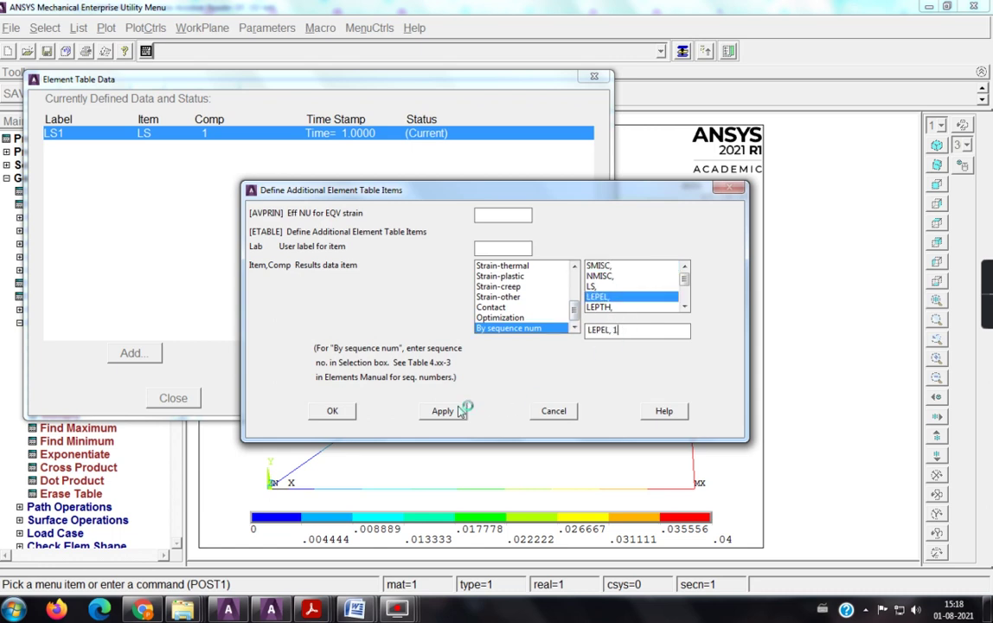
click(351, 414)
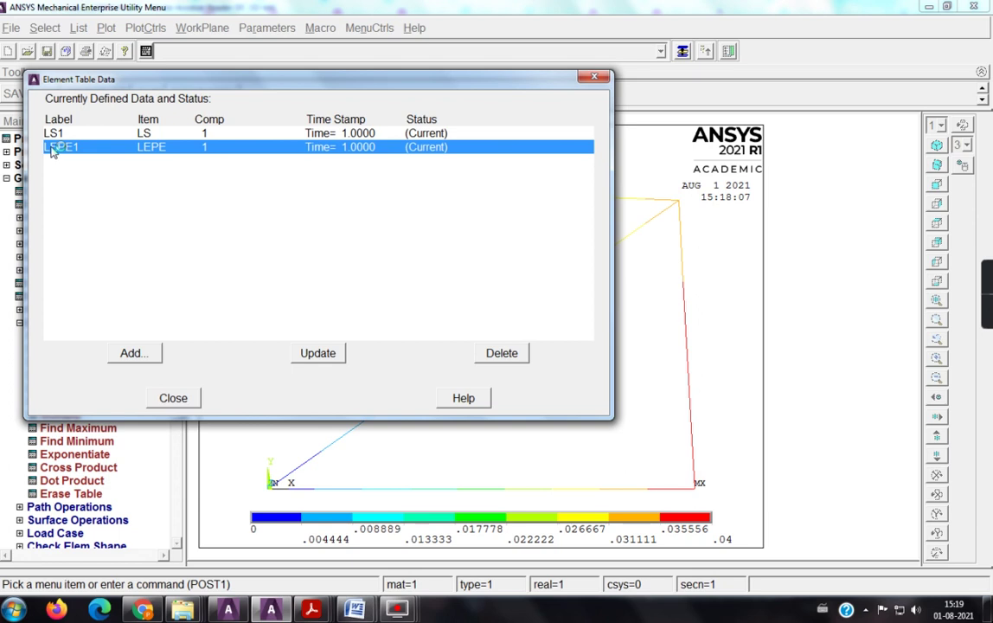
click(164, 396)
- Plot LS1 axial stress along the elements (−218.75 to 200) and capture it as Image1
click(52, 244)
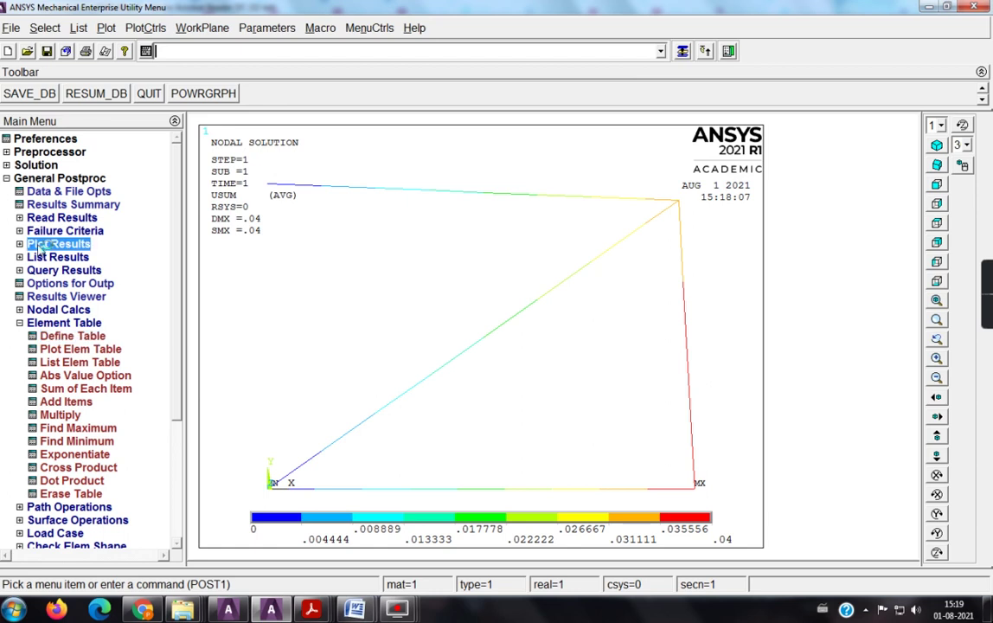
click(82, 321)
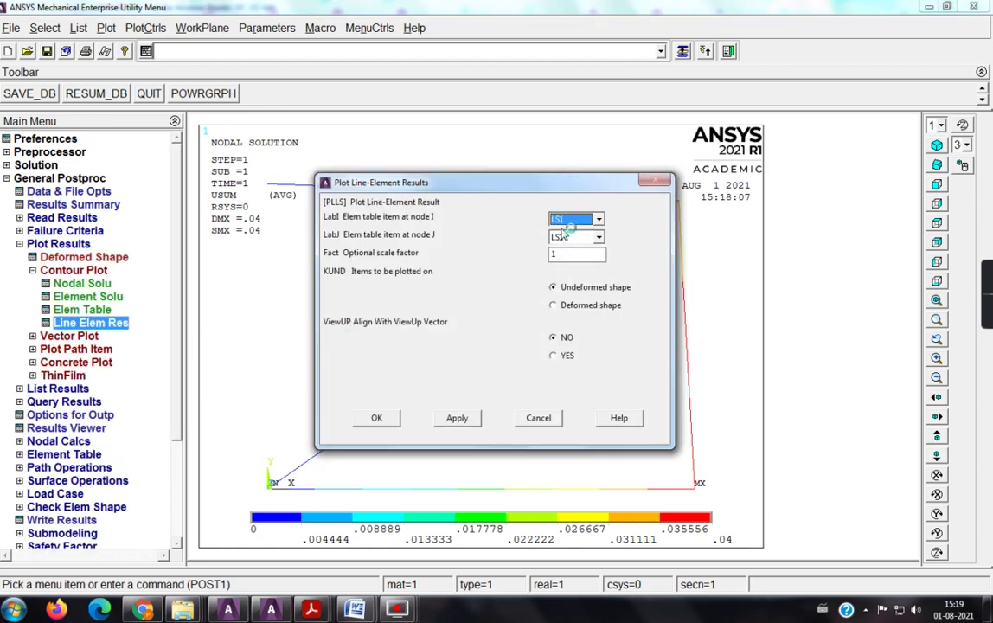
click(377, 417)
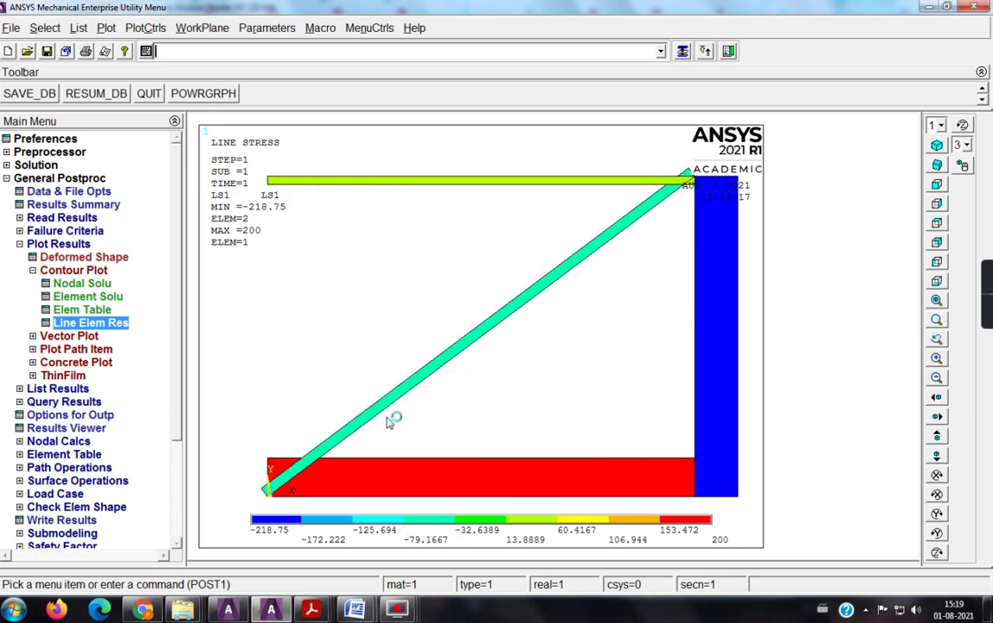
click(139, 27)
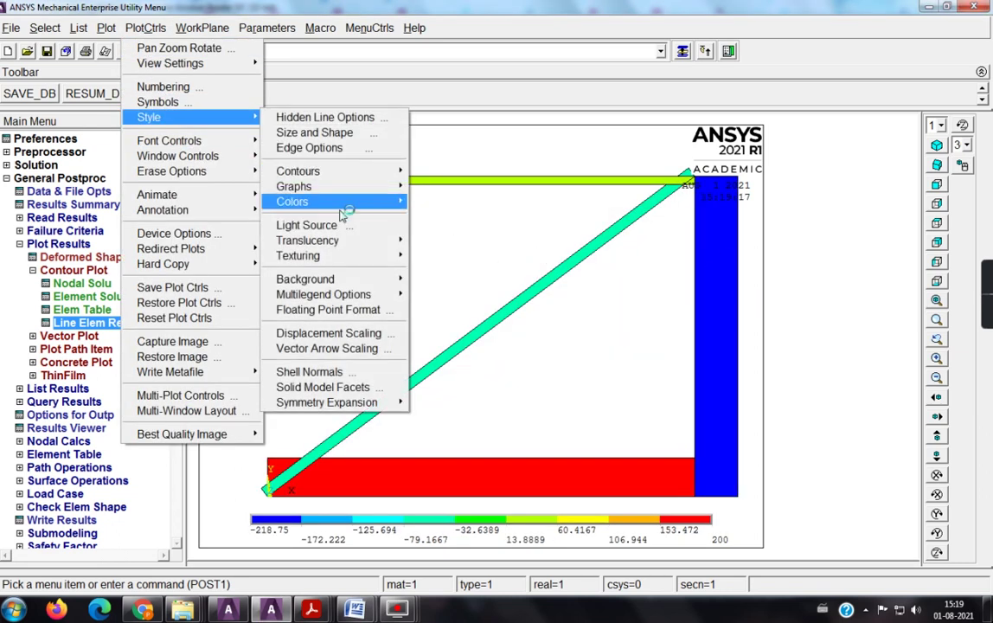
click(197, 342)
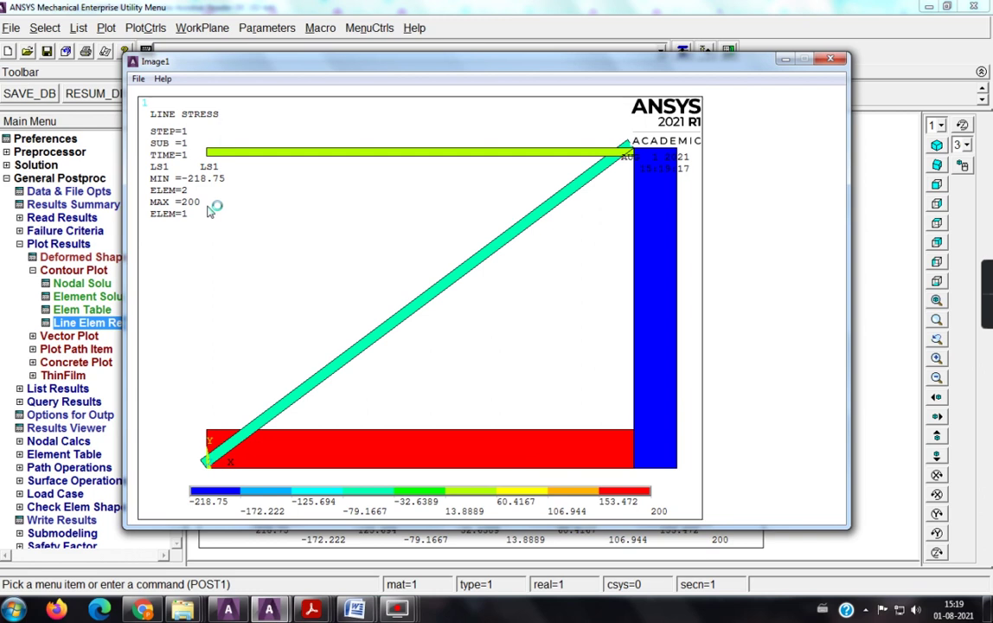
- Close Image1 and plot the line-element result with LEPE1 at nodes I and J
click(832, 62)
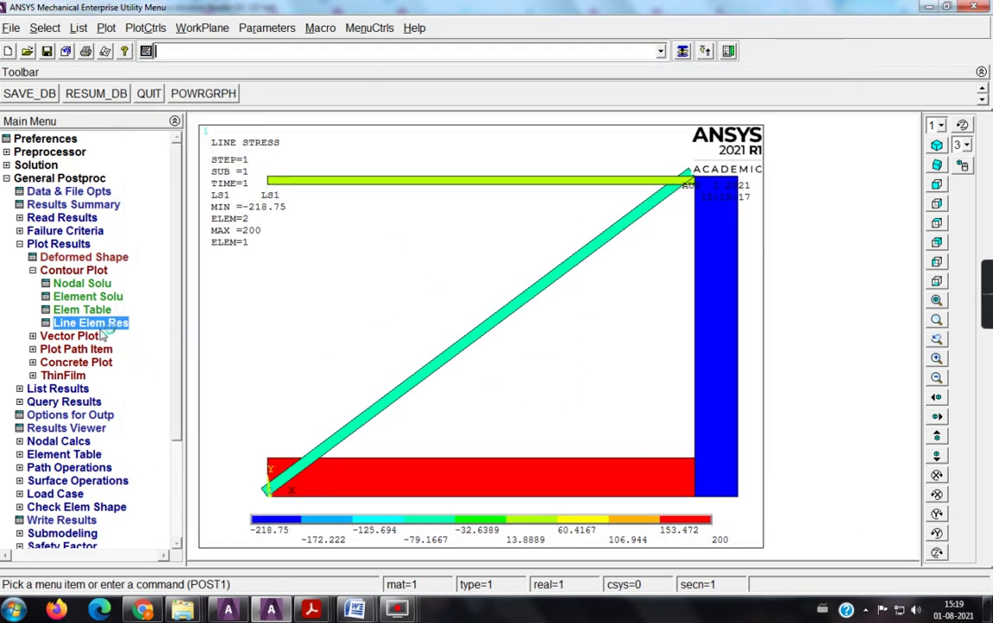
click(575, 237)
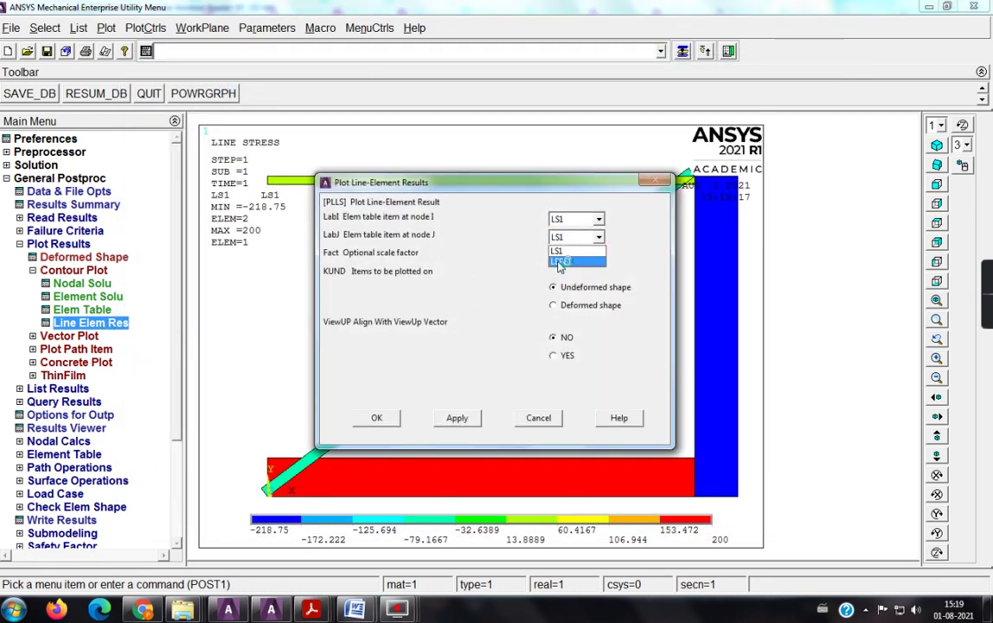
click(559, 261)
click(575, 219)
click(562, 244)
click(372, 421)
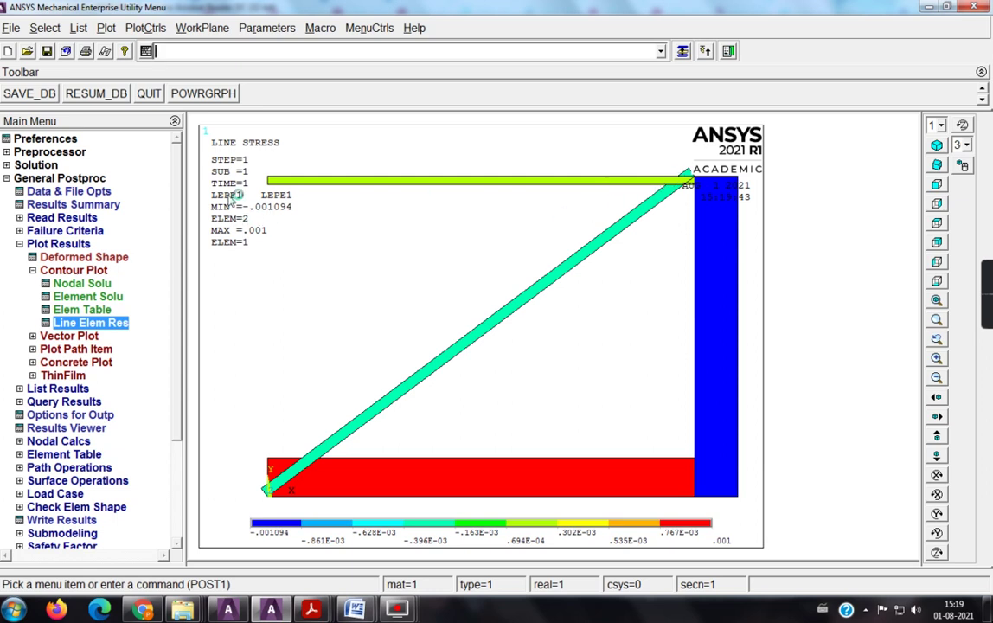
- Capture the LEPE1 strain plot as an image, then close the captured image
click(143, 28)
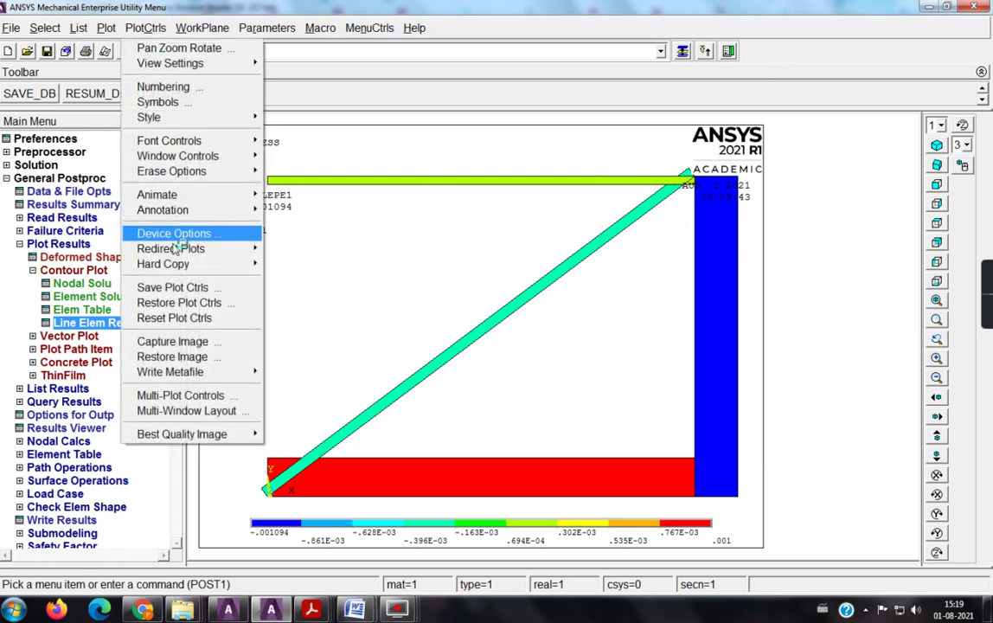
click(177, 345)
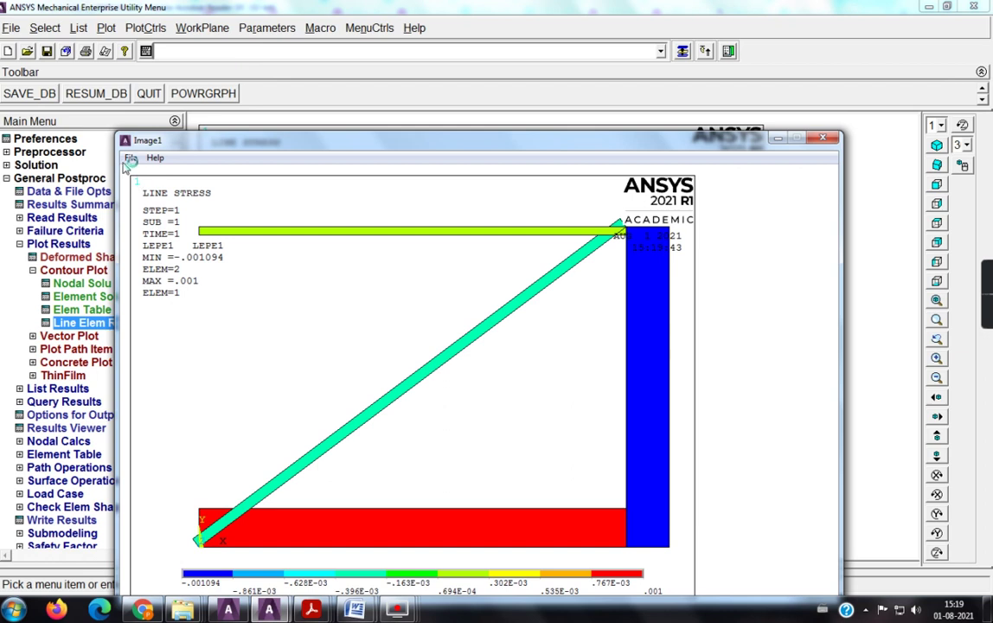
click(129, 158)
click(731, 132)
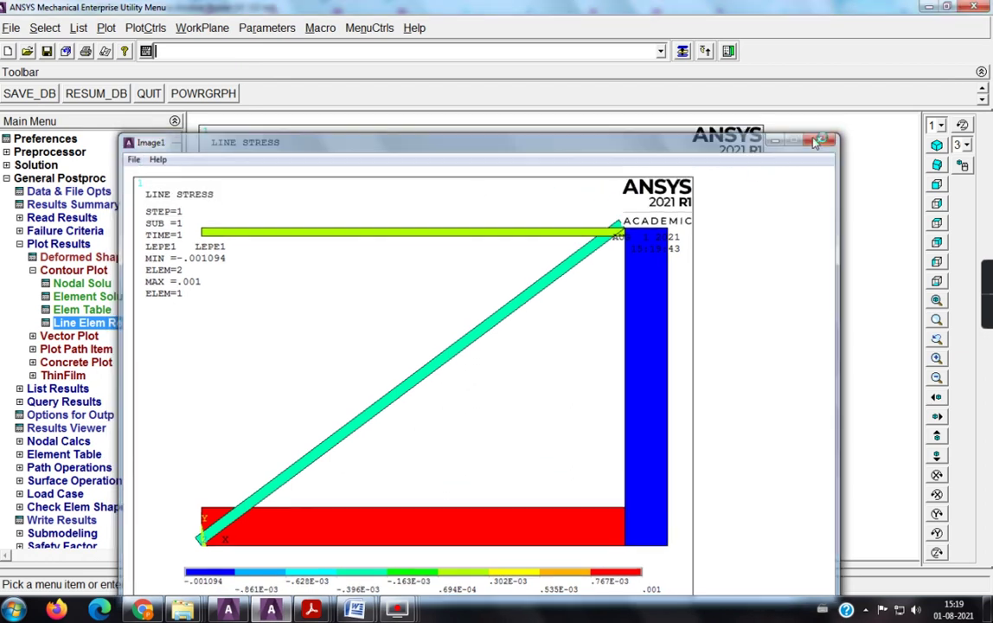
click(66, 388)
click(69, 321)
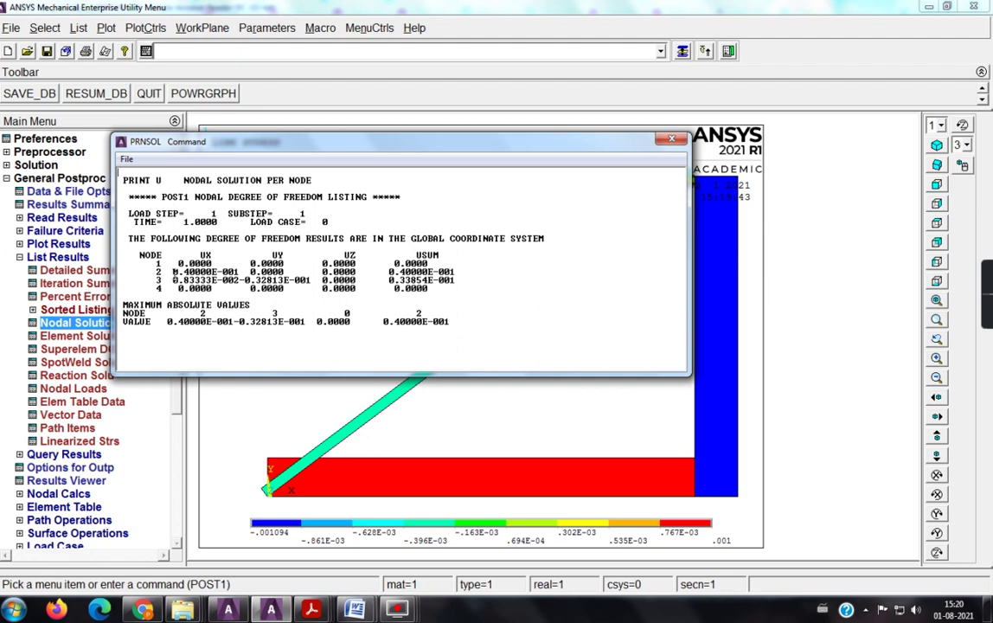
- Select the nodal displacement rows in the PRNSOL listing (UX 0.04 at node 2)
drag(127, 238, 447, 293)
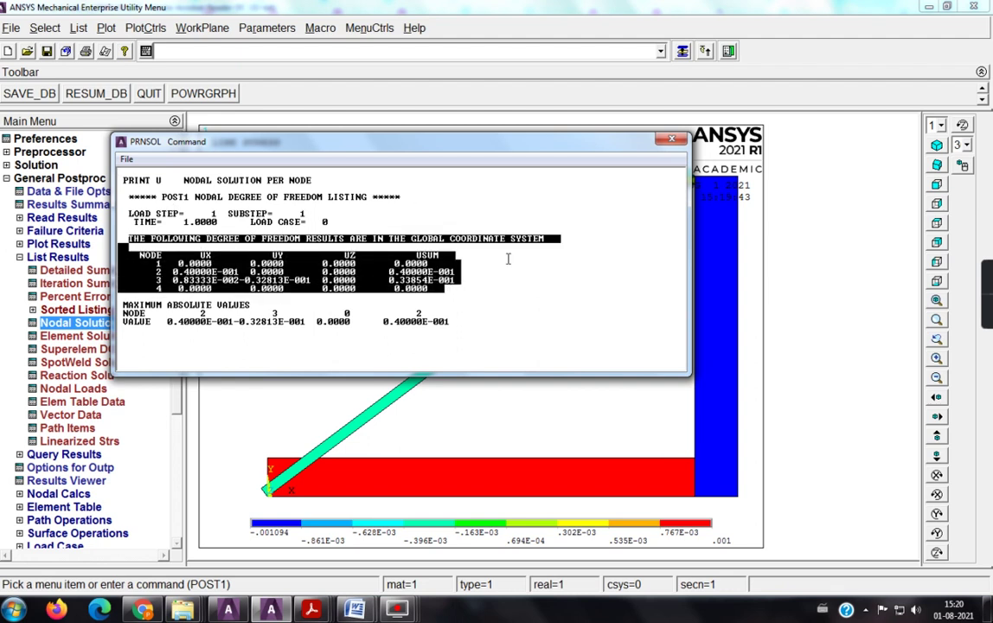
- List LS1 element stresses, then LEPE1 element strains, separately for all four elements
click(668, 140)
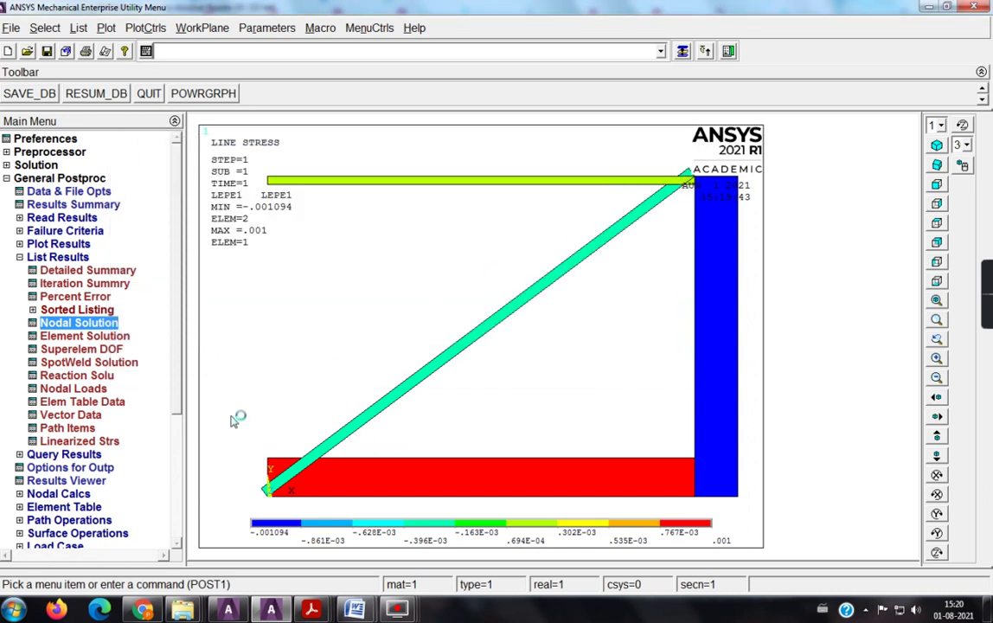
click(82, 402)
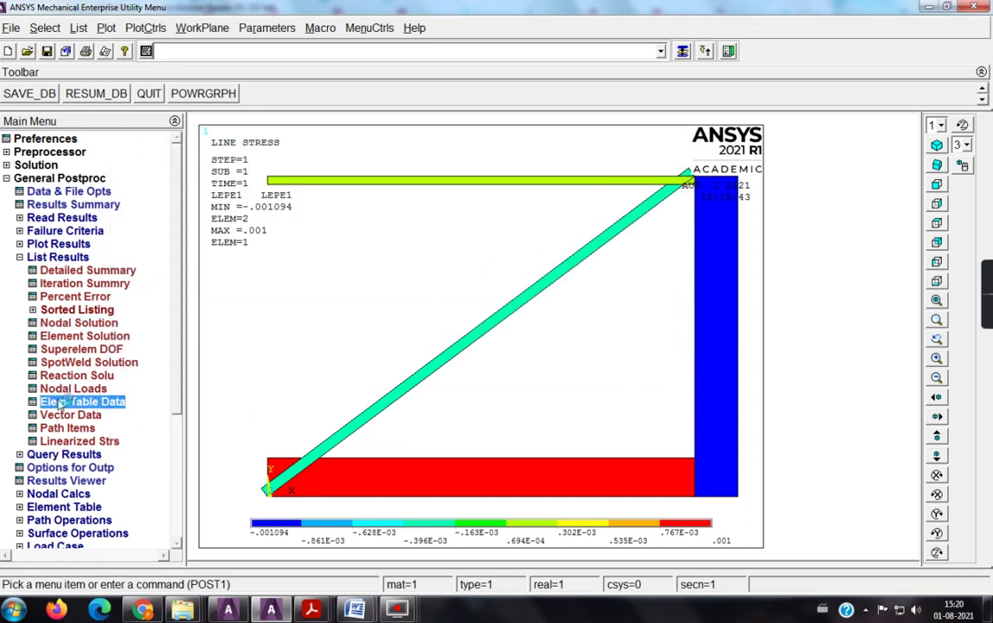
click(581, 277)
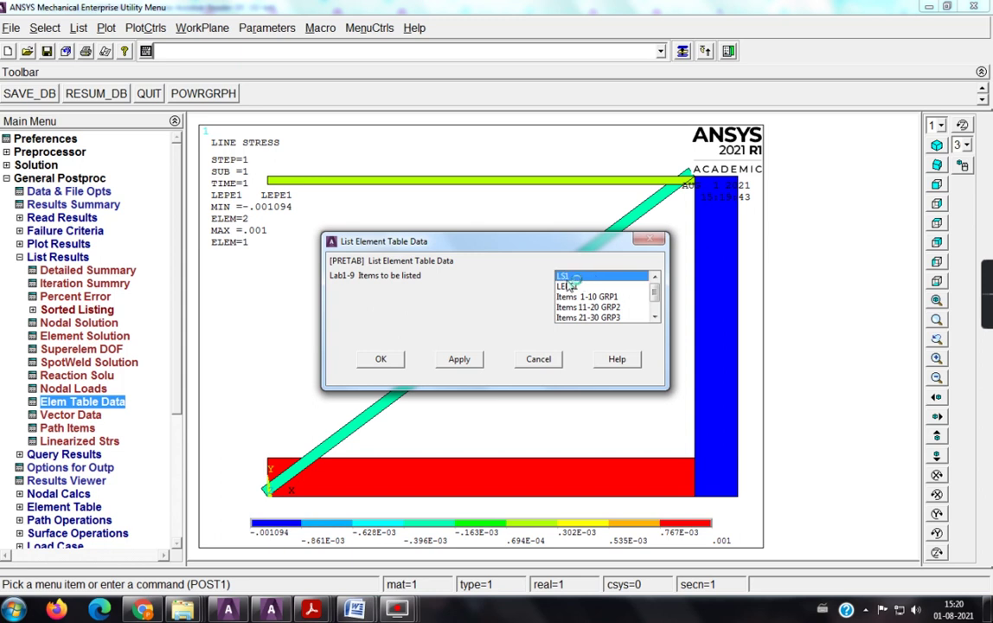
click(380, 359)
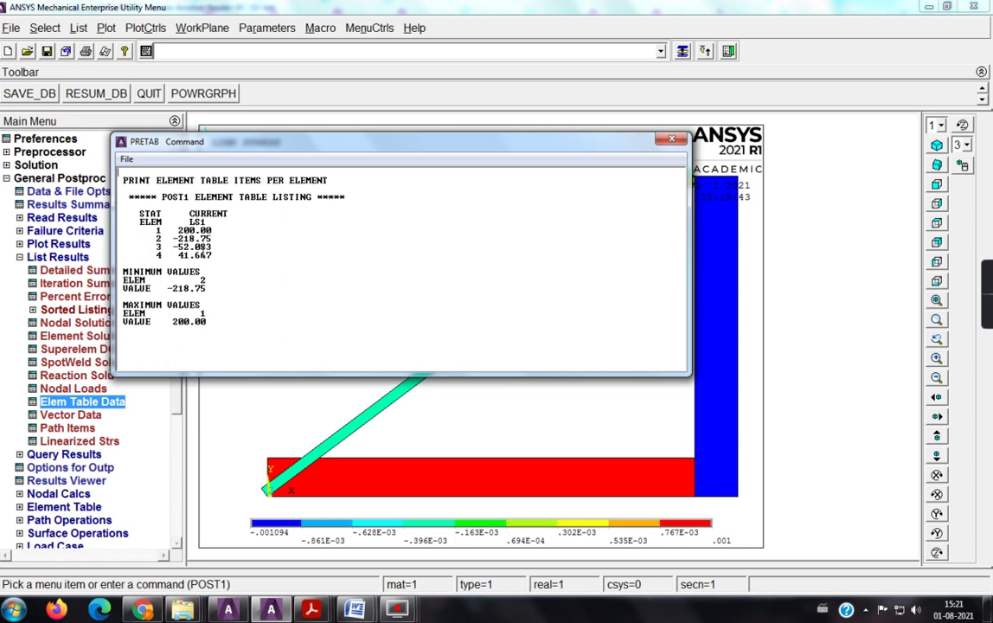
drag(123, 205, 229, 254)
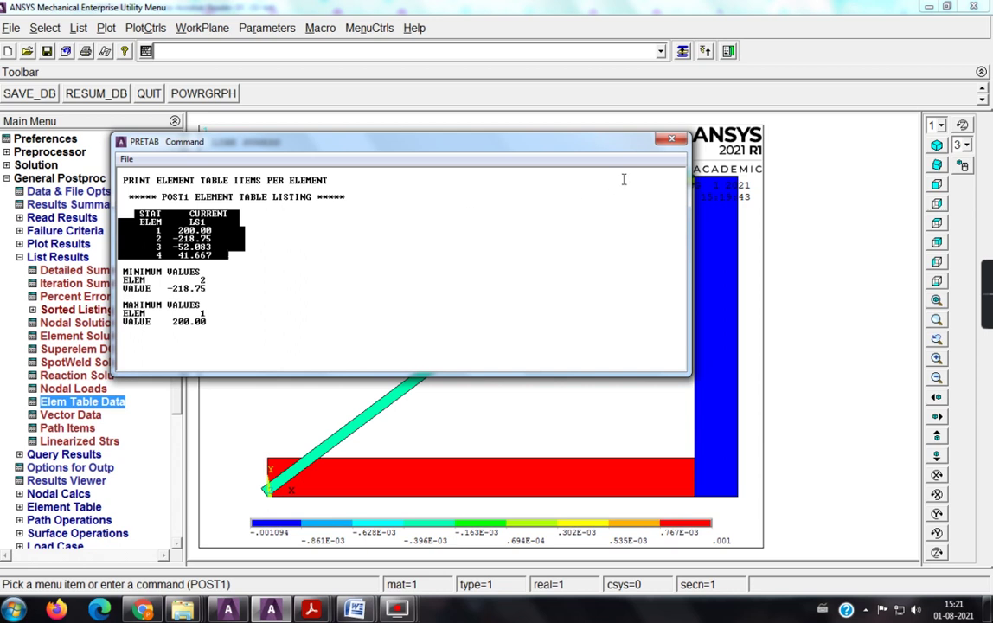
click(673, 141)
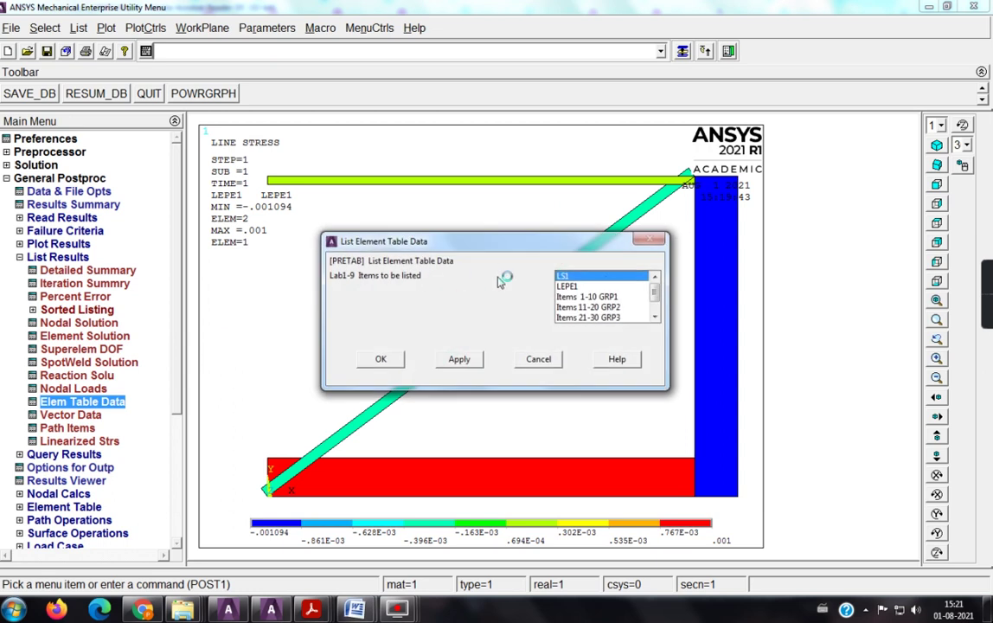
click(380, 358)
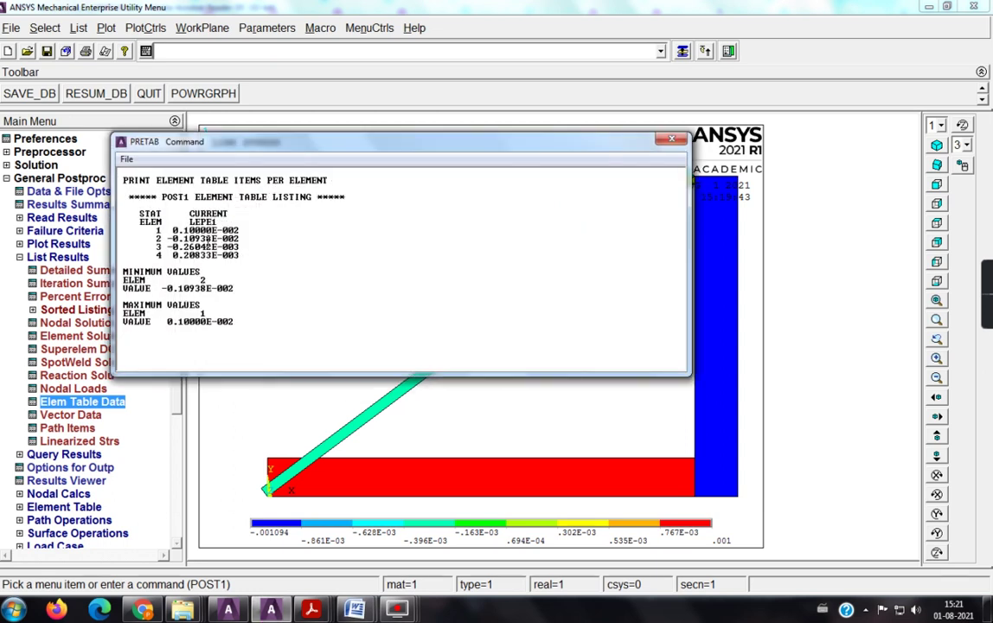
click(671, 140)
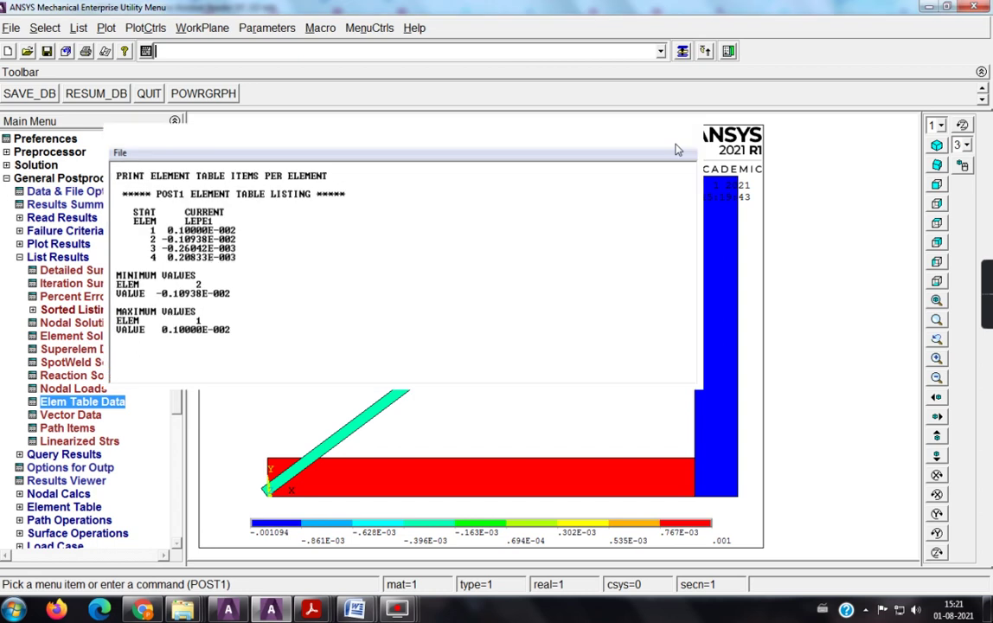
- List LS1 and LEPE1 side by side per element and close the PRETAB window
click(87, 402)
click(578, 275)
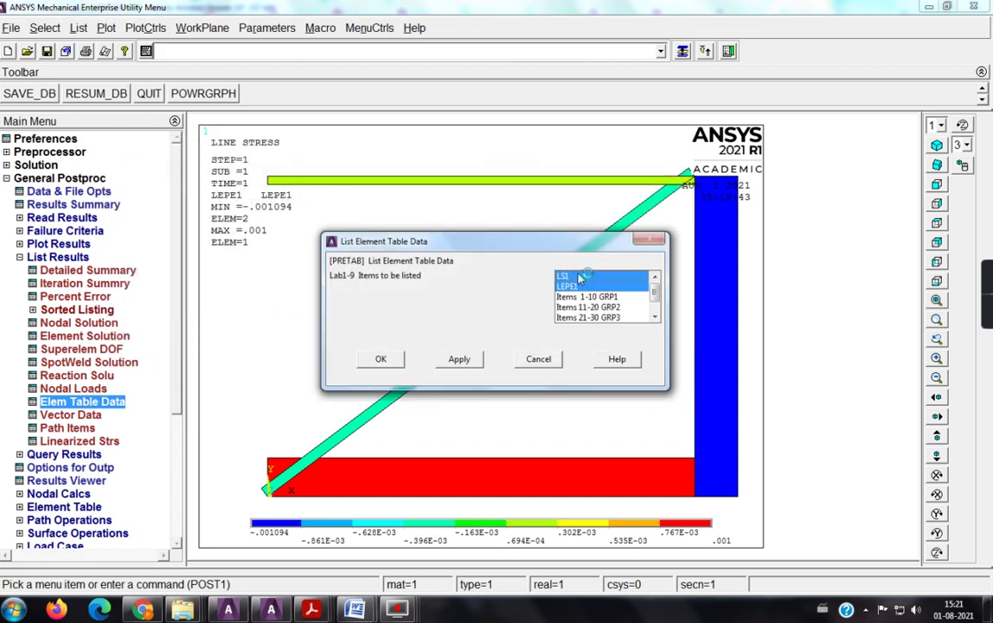
click(381, 358)
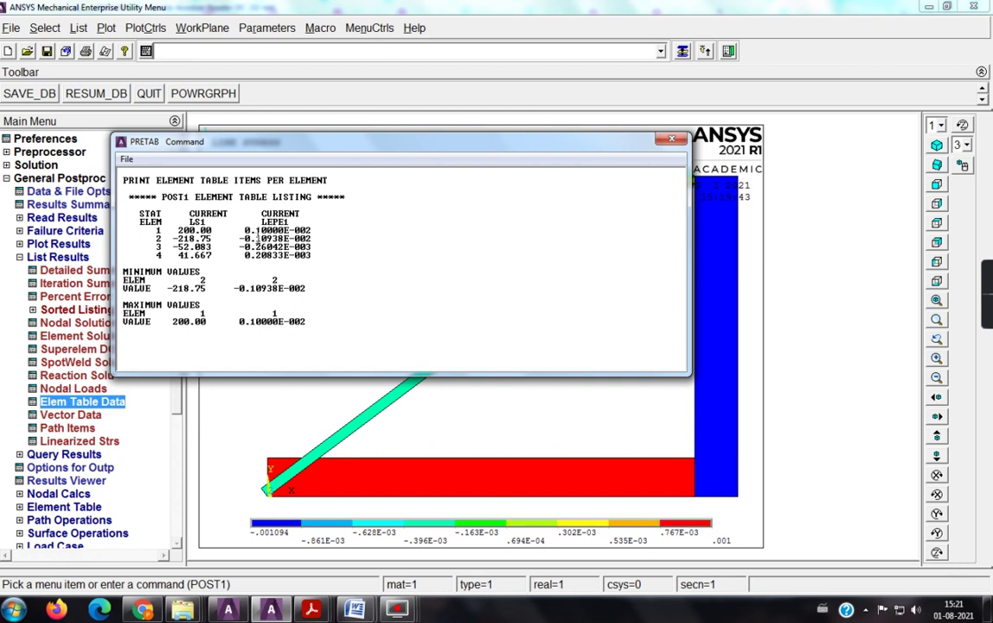
click(672, 139)
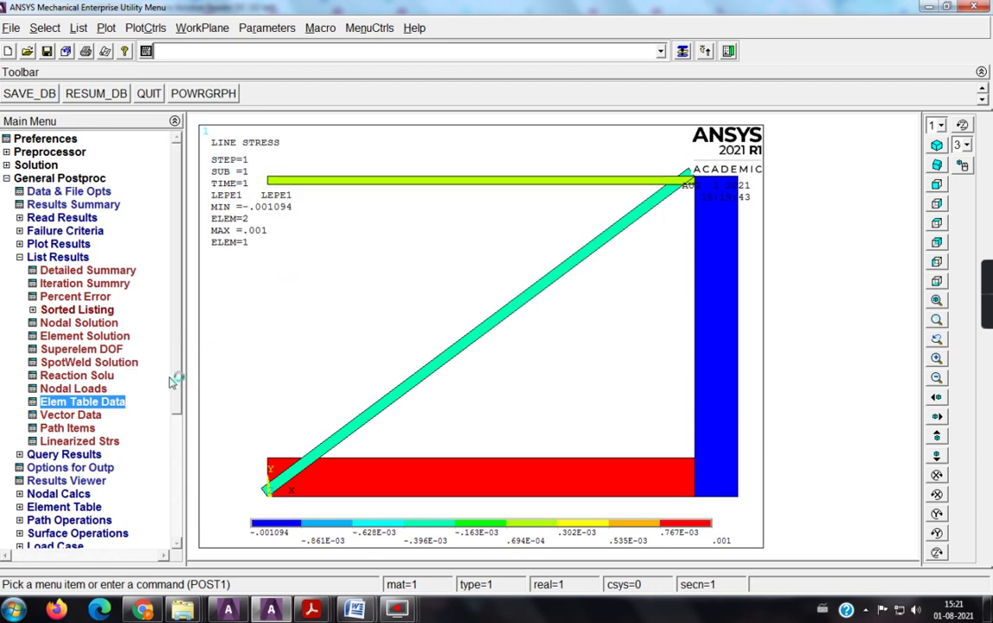
- List all reaction forces at nodes 1, 2 and 4 (totals FX −20000, FY 25000)
click(76, 375)
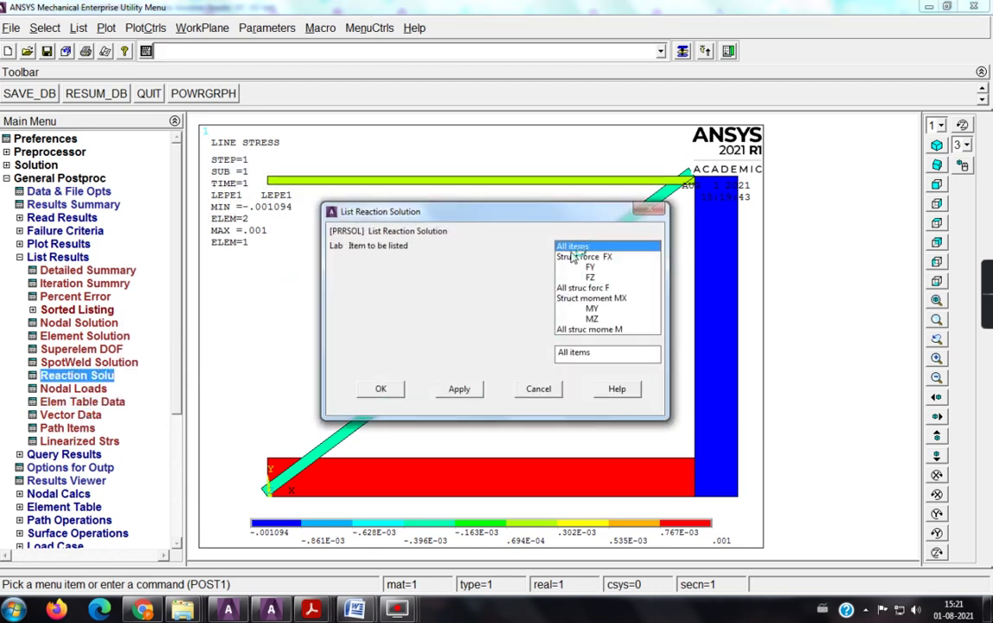
click(380, 388)
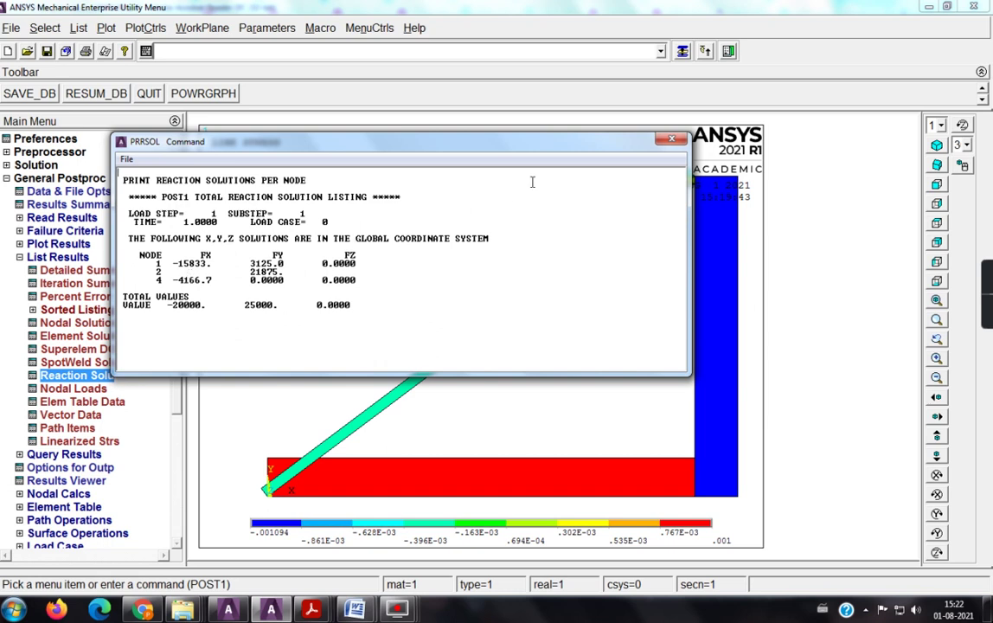
click(671, 138)
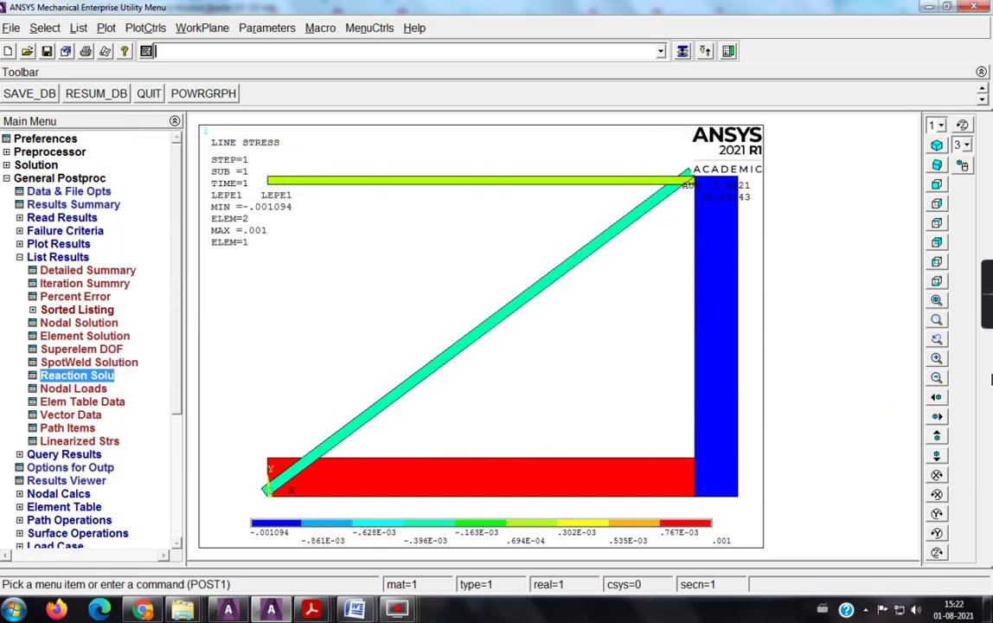